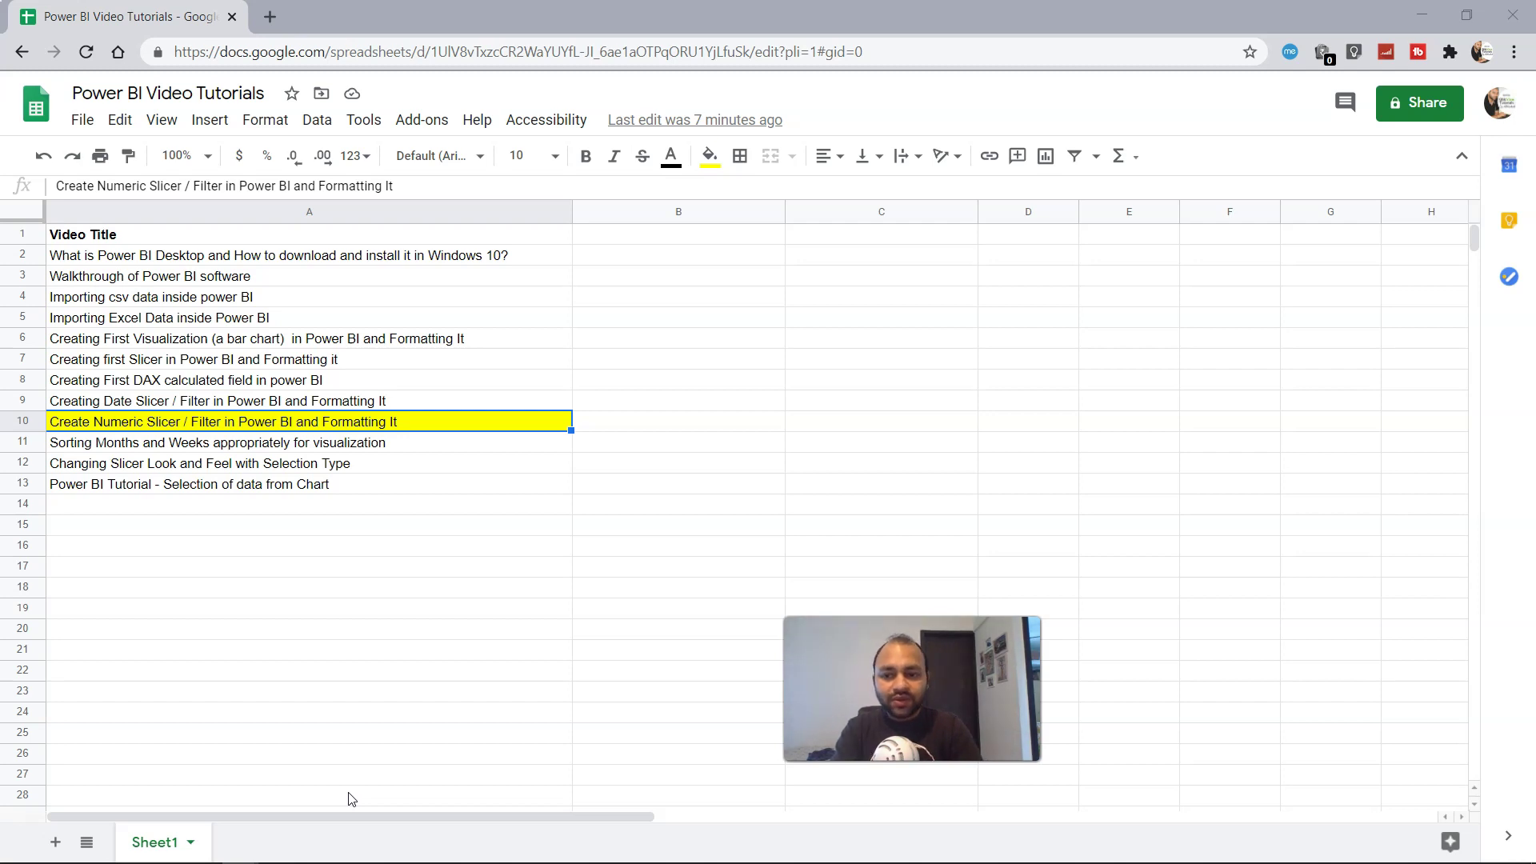
Switch from the Google Sheets tab to the Power BI Desktop report window.
key("alt+Tab")
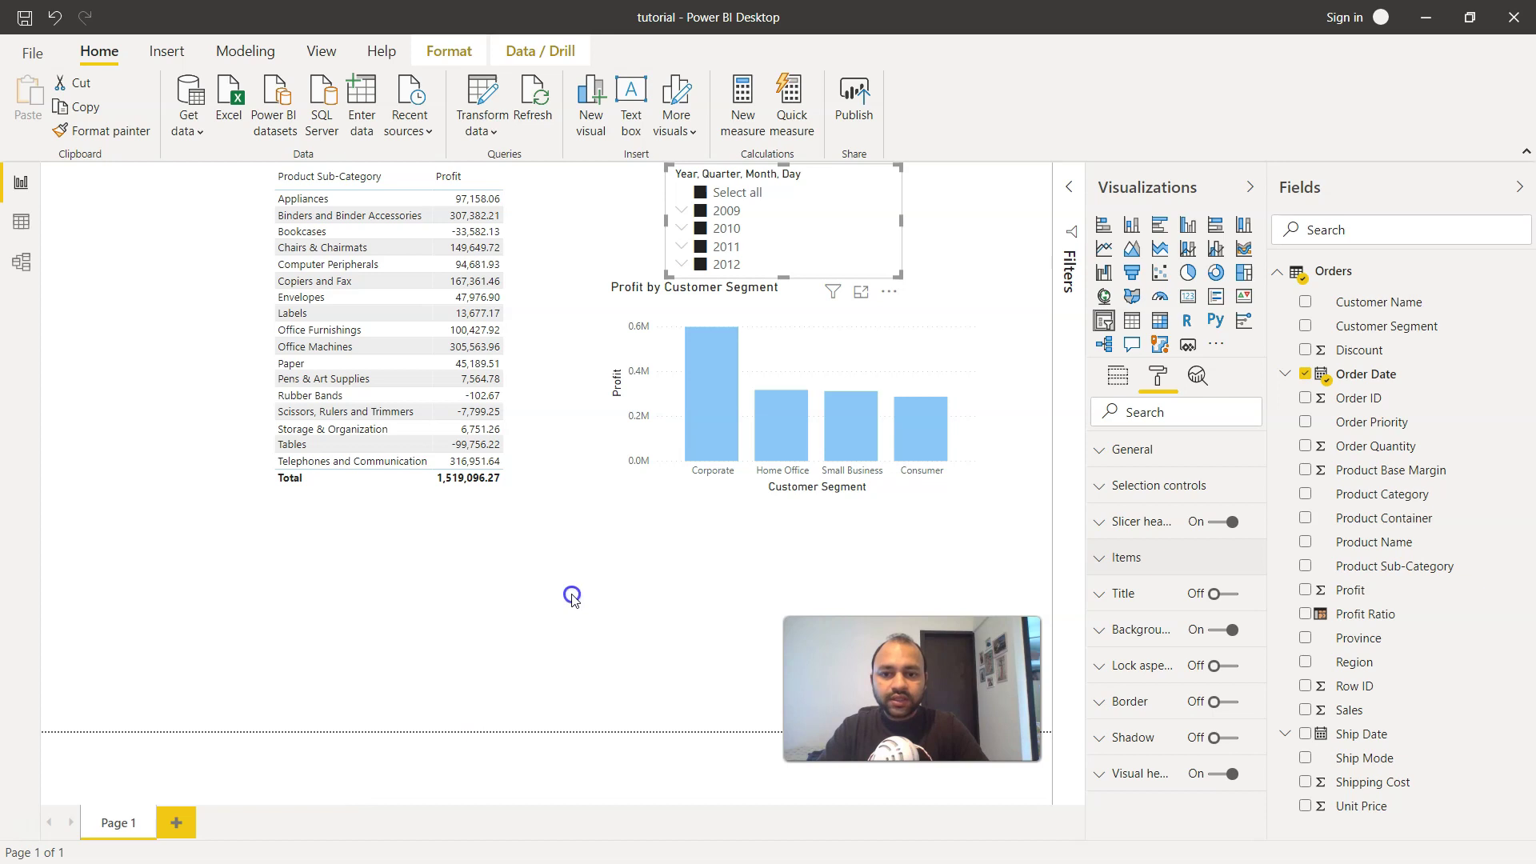
Add a new slicer visual bound to the Sales field, spanning 2.24 to 89,061.05.
left_click(573, 598)
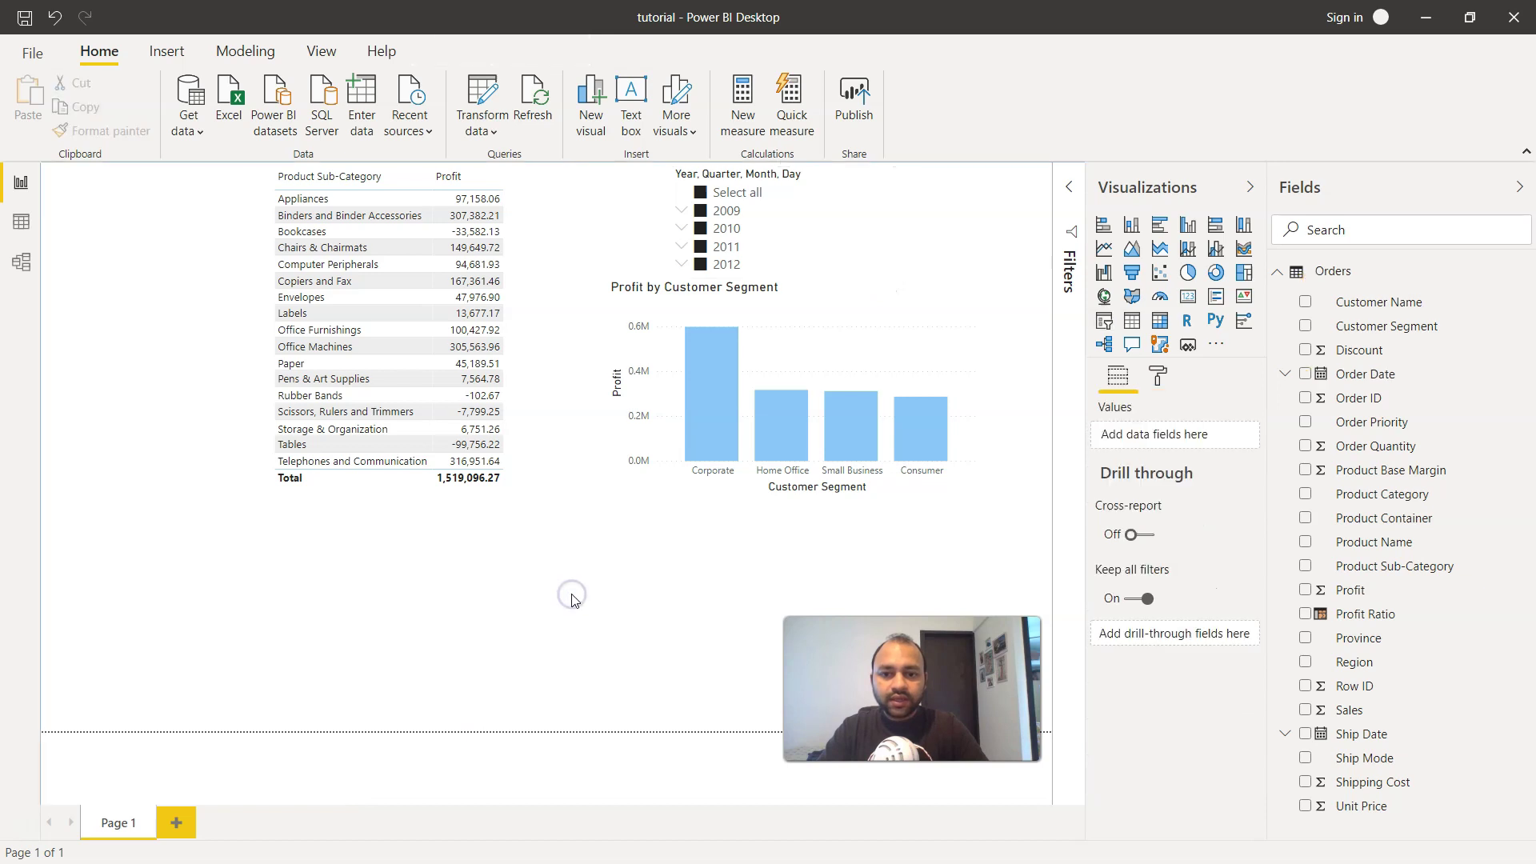
left_click(1104, 323)
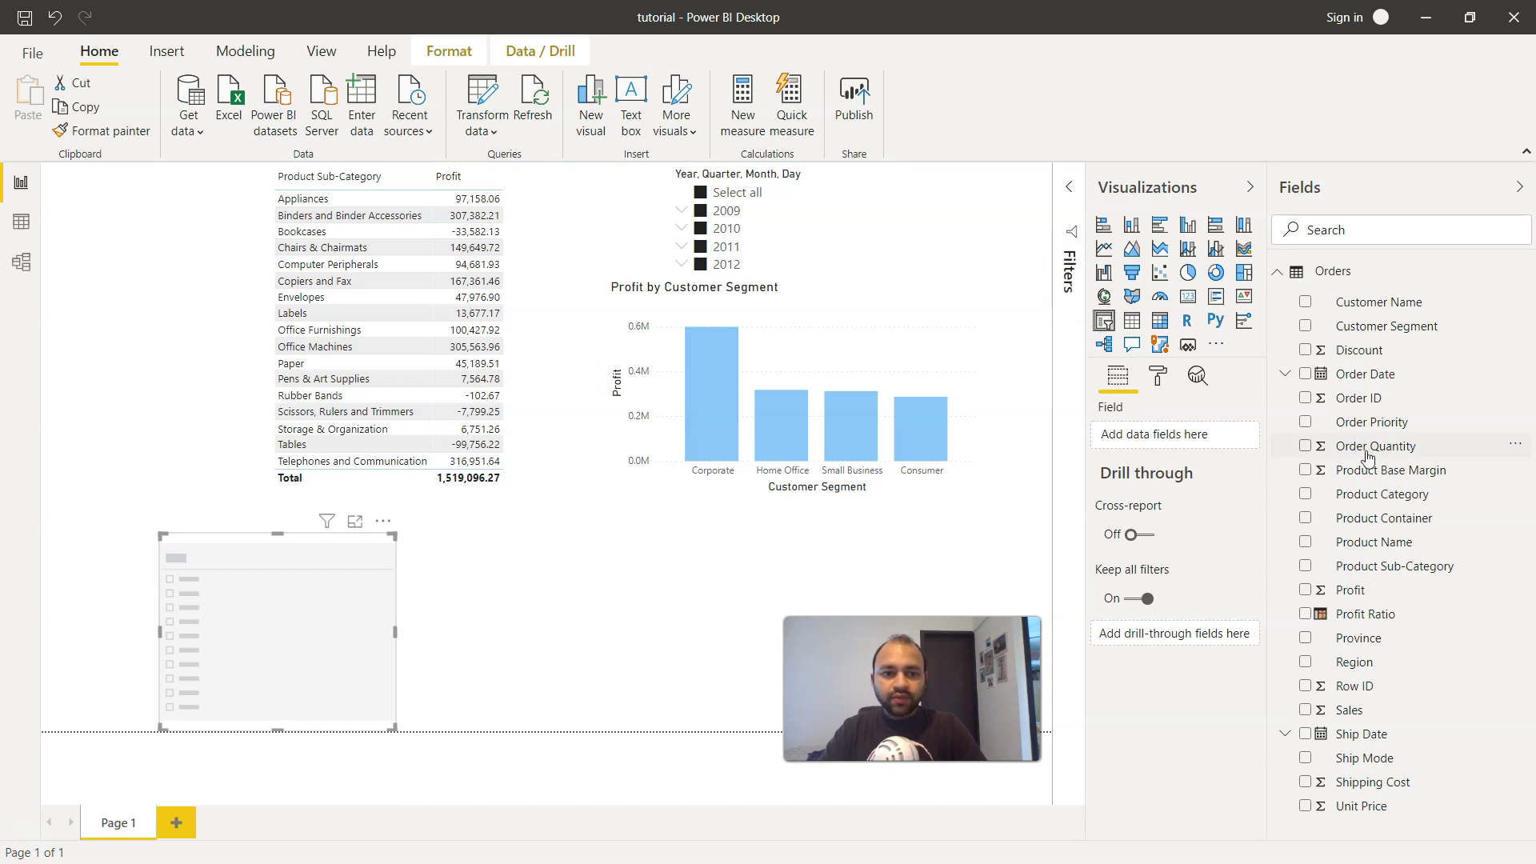
left_click(1306, 711)
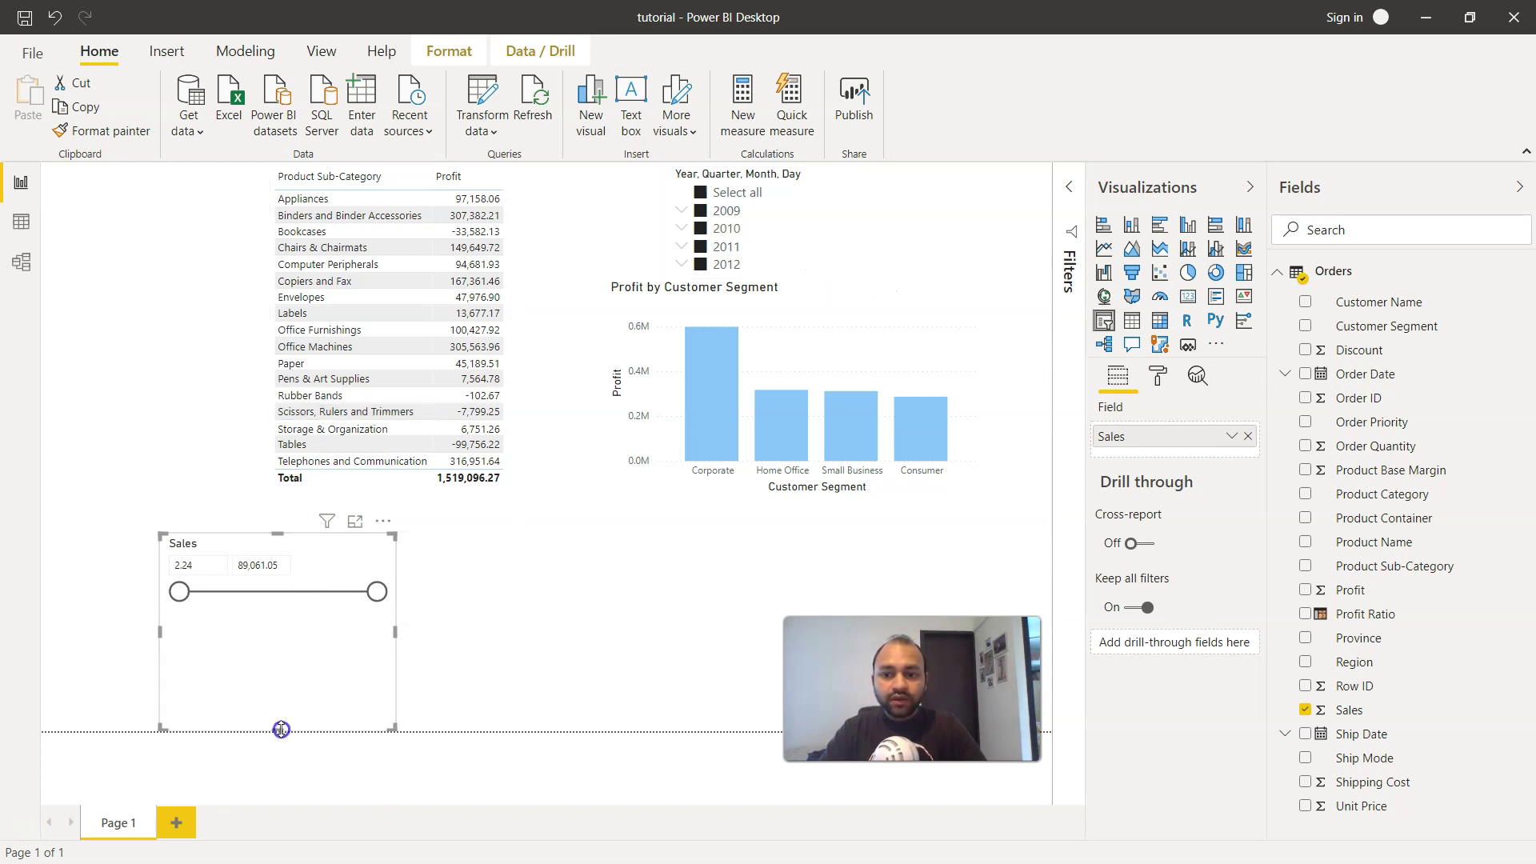
Shorten the Sales slicer and try several Sales ranges with its slider handles.
left_click_drag(281, 729, 307, 610)
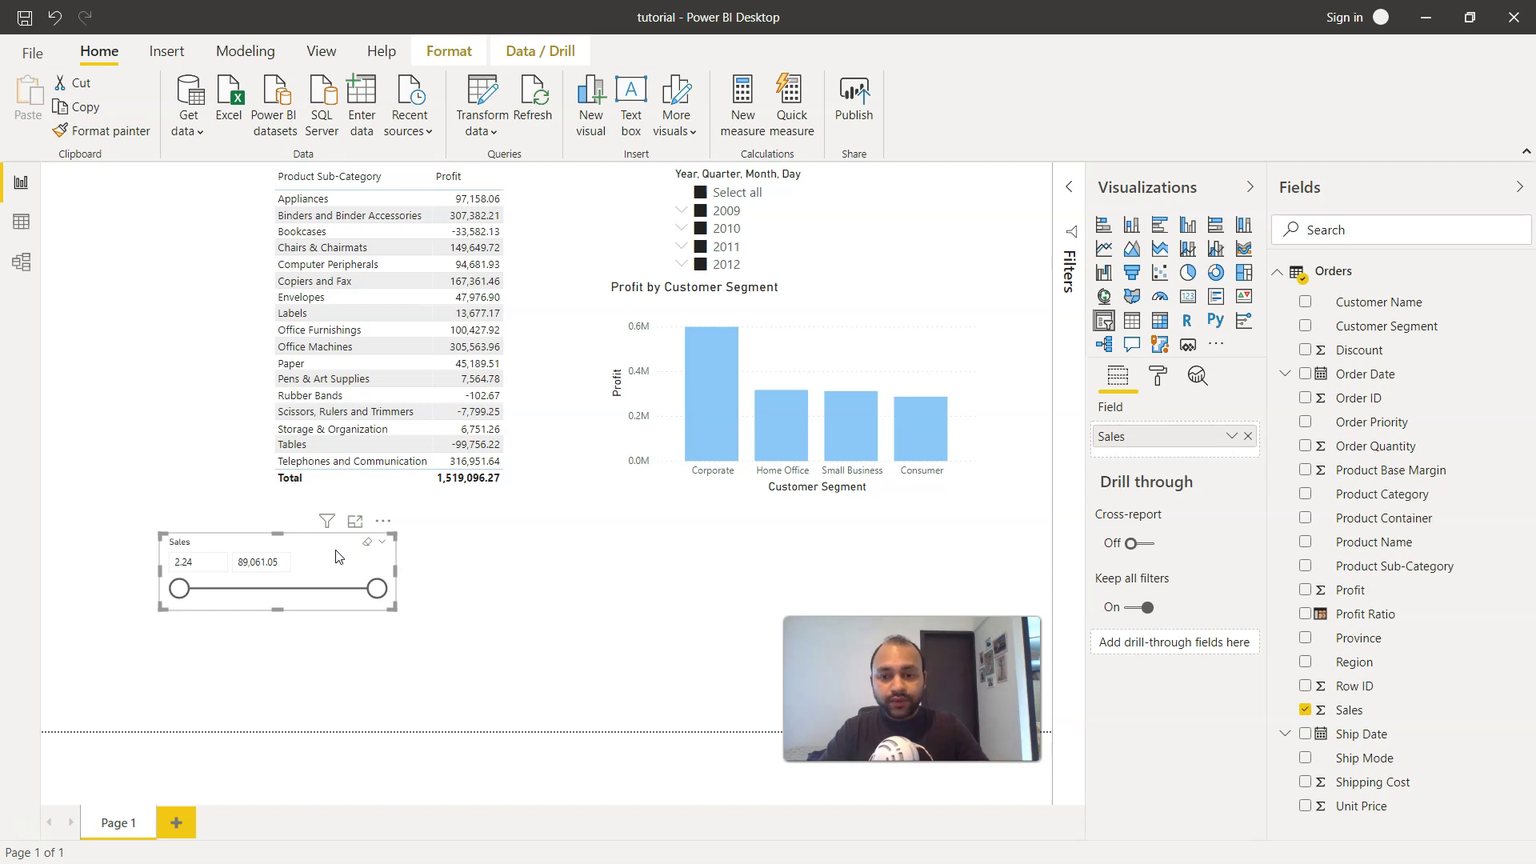
left_click_drag(377, 588, 209, 590)
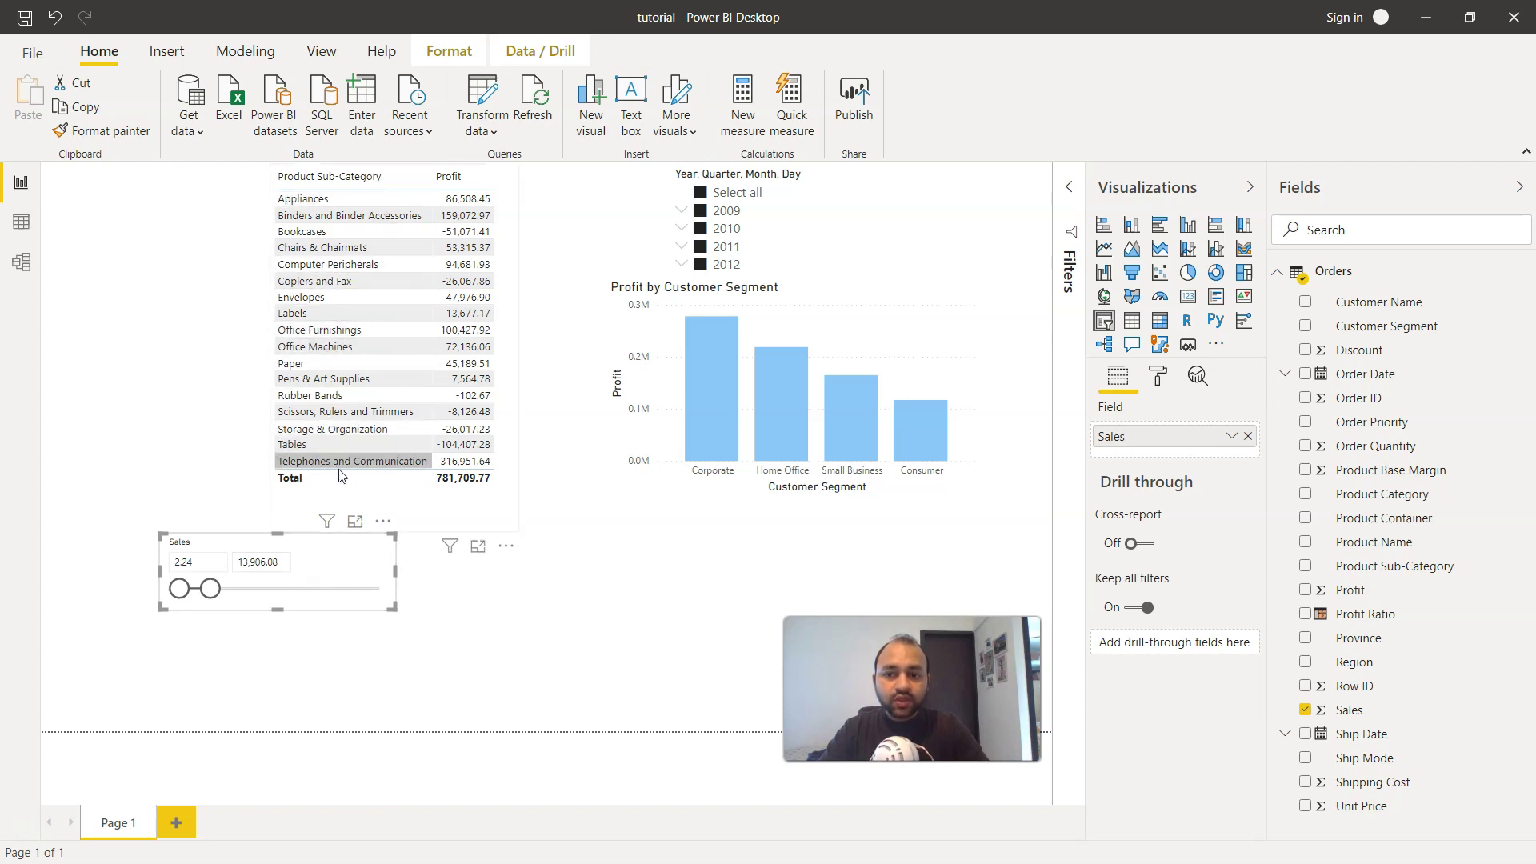
left_click_drag(210, 590, 185, 593)
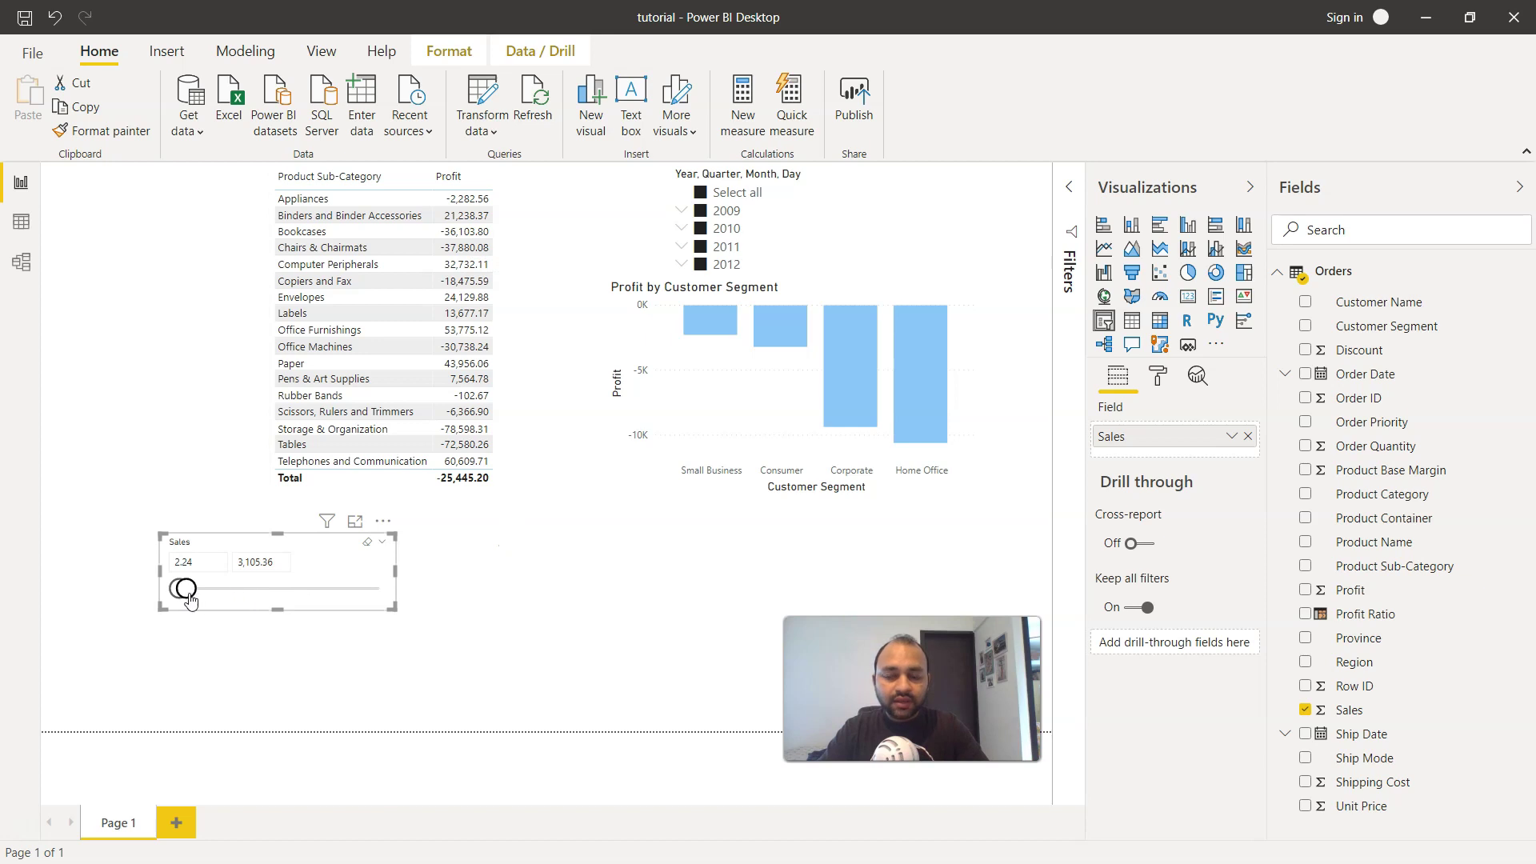
left_click_drag(188, 590, 304, 591)
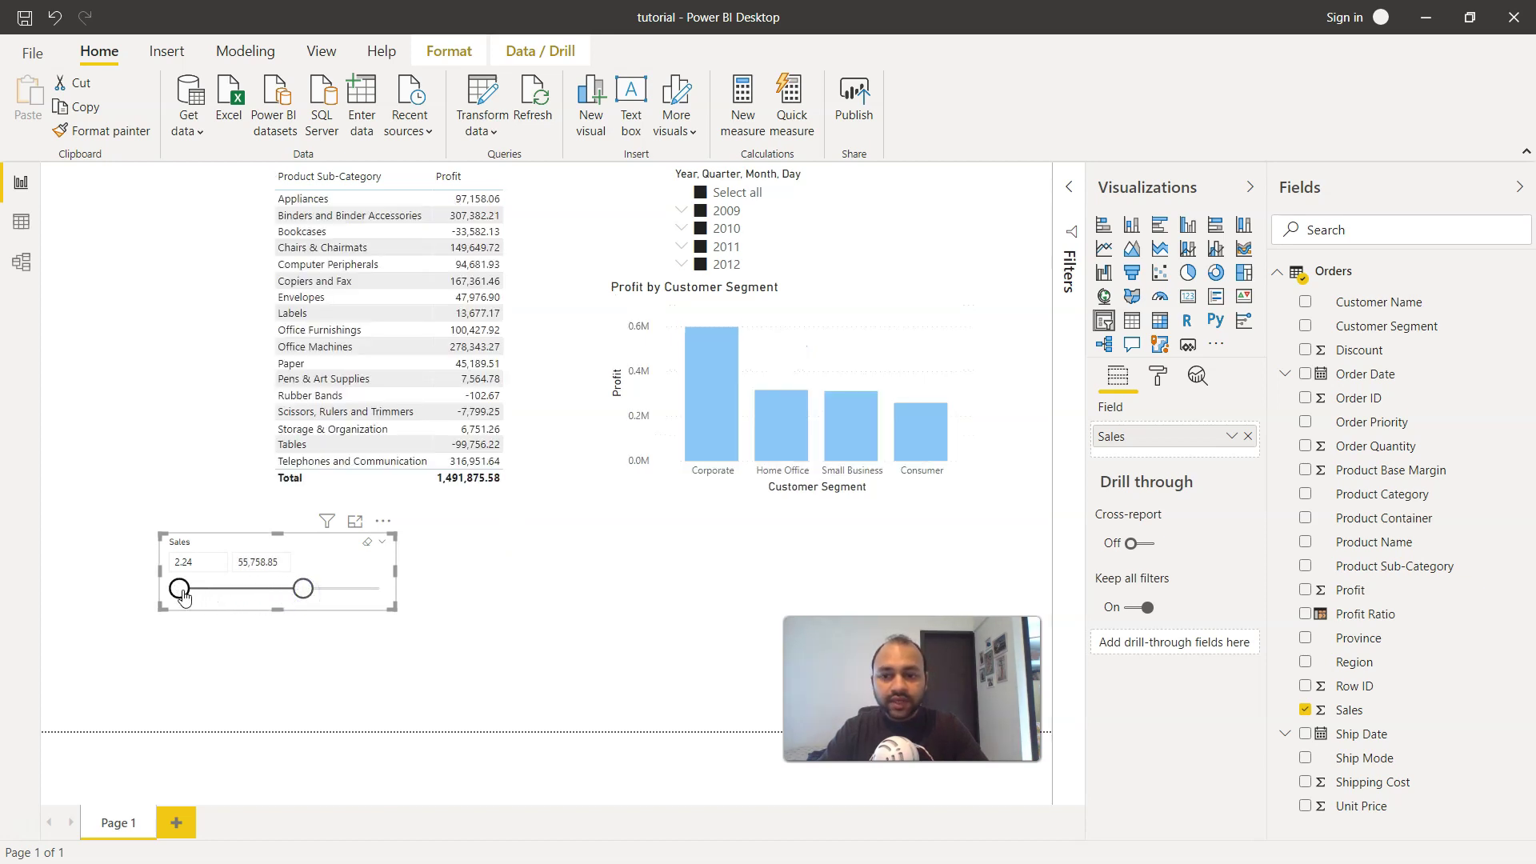
left_click_drag(179, 587, 252, 589)
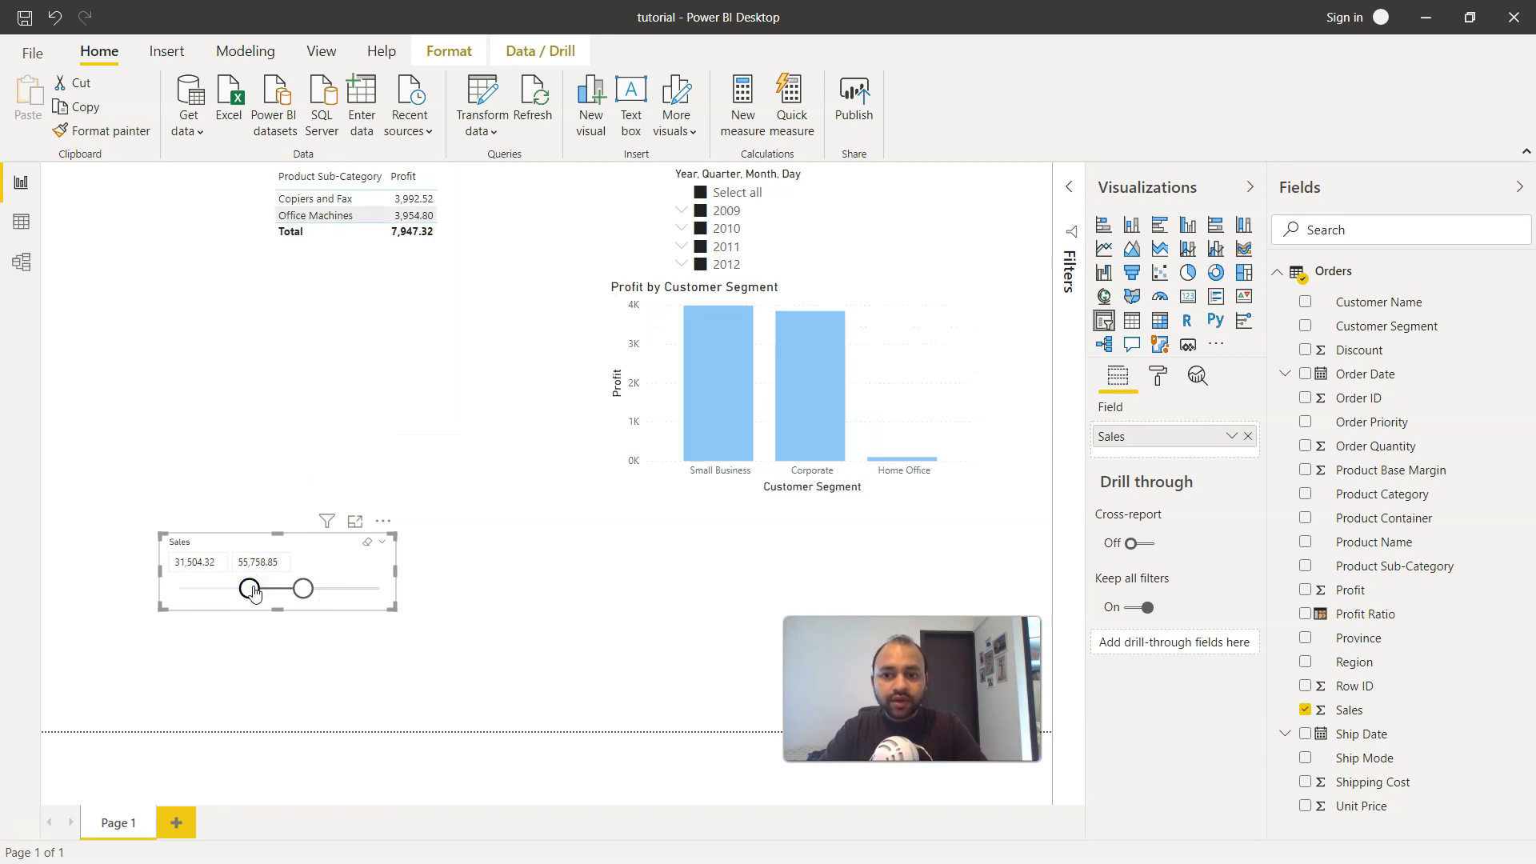
Set the Sales range to 57,606.05–89,061.05, leaving only Office Machines in the table.
left_click(200, 565)
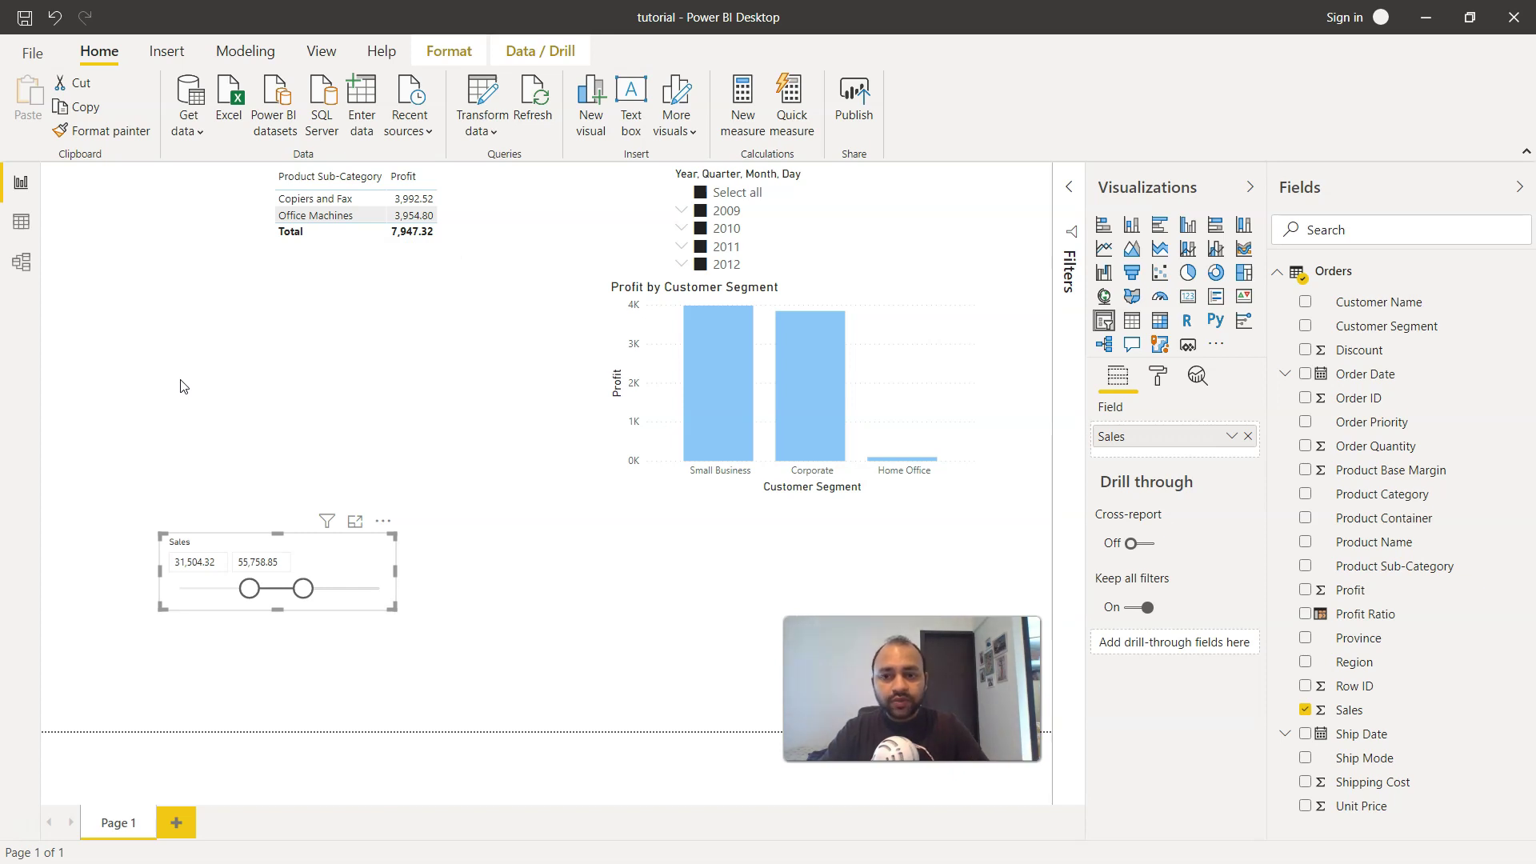
left_click_drag(303, 588, 382, 590)
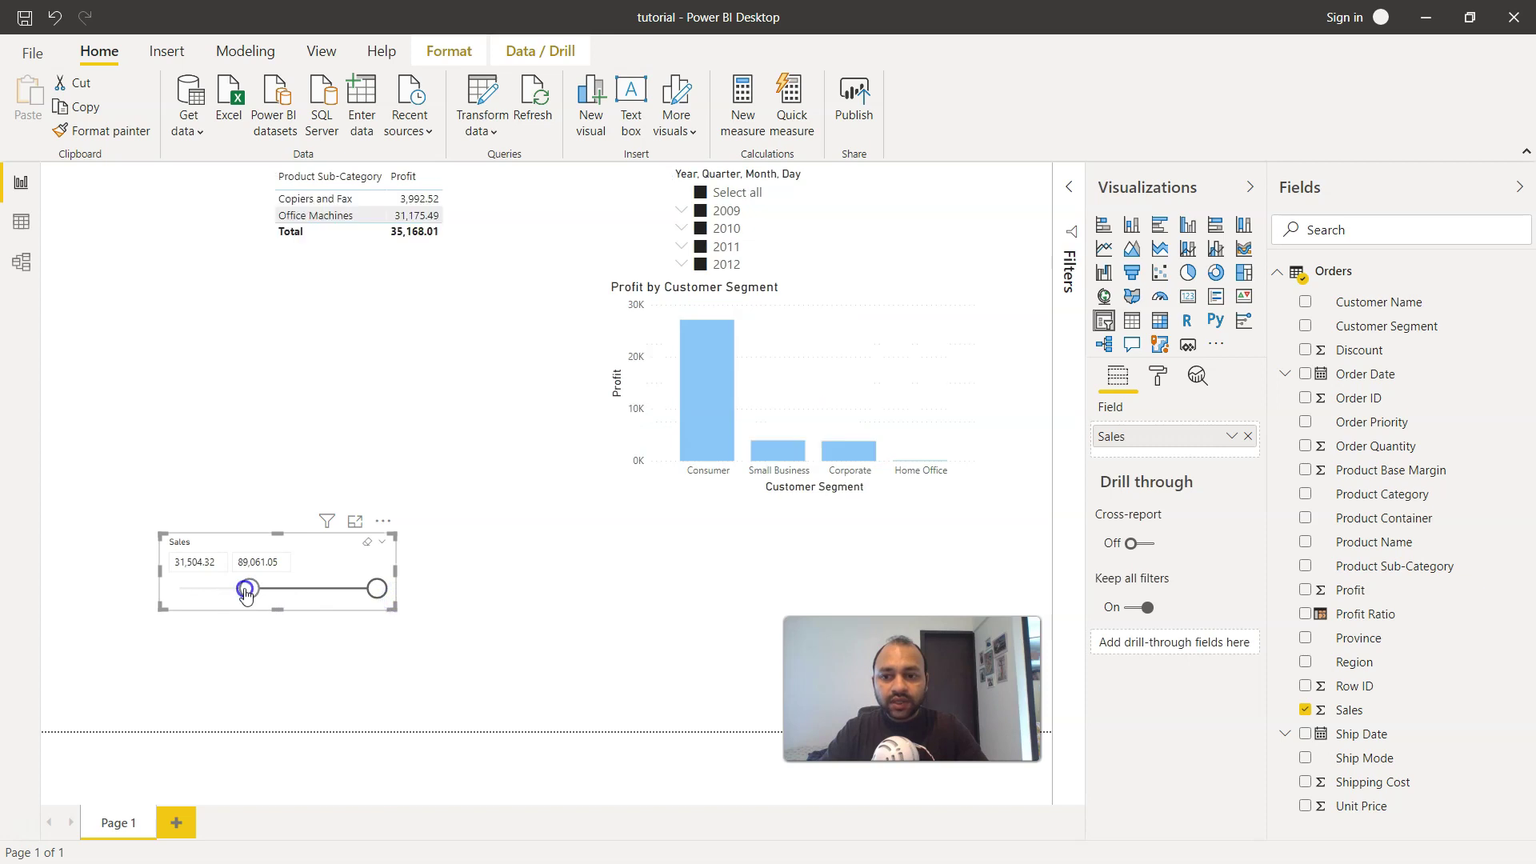
left_click_drag(246, 591, 328, 591)
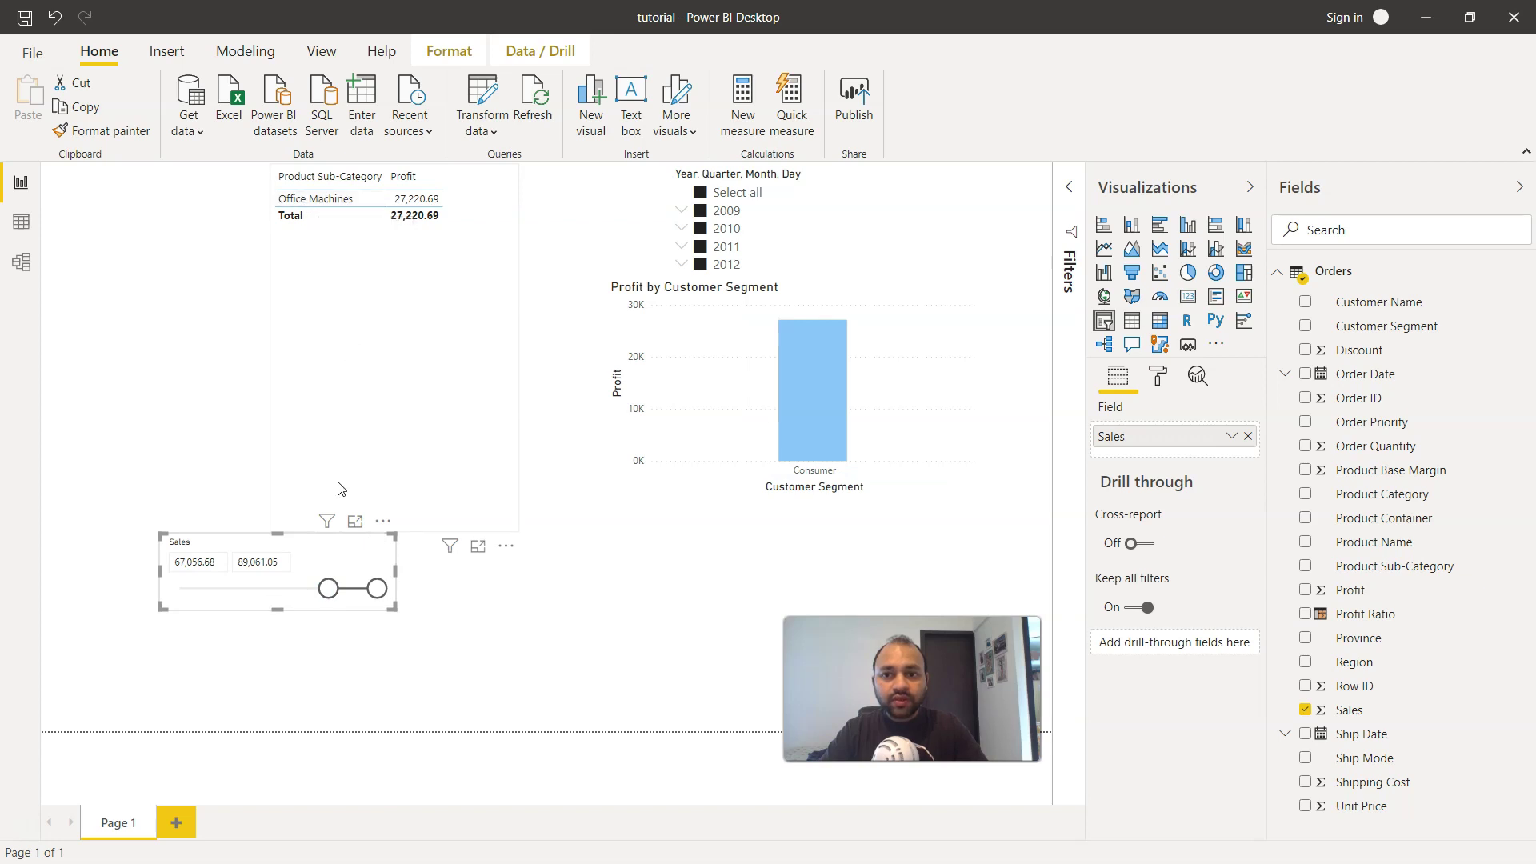
left_click_drag(327, 588, 307, 589)
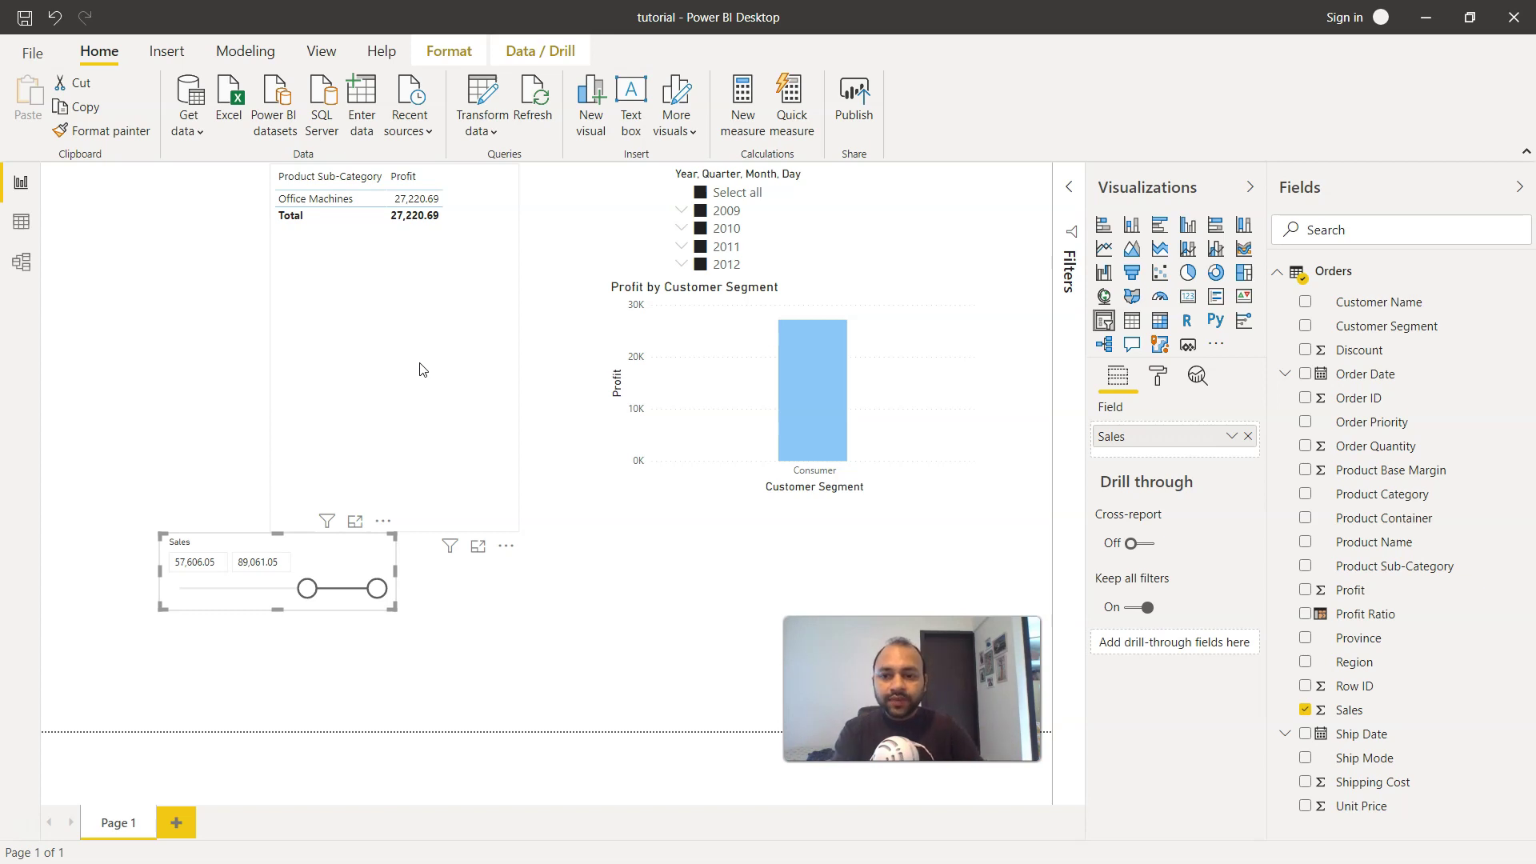
mouse_move(277, 570)
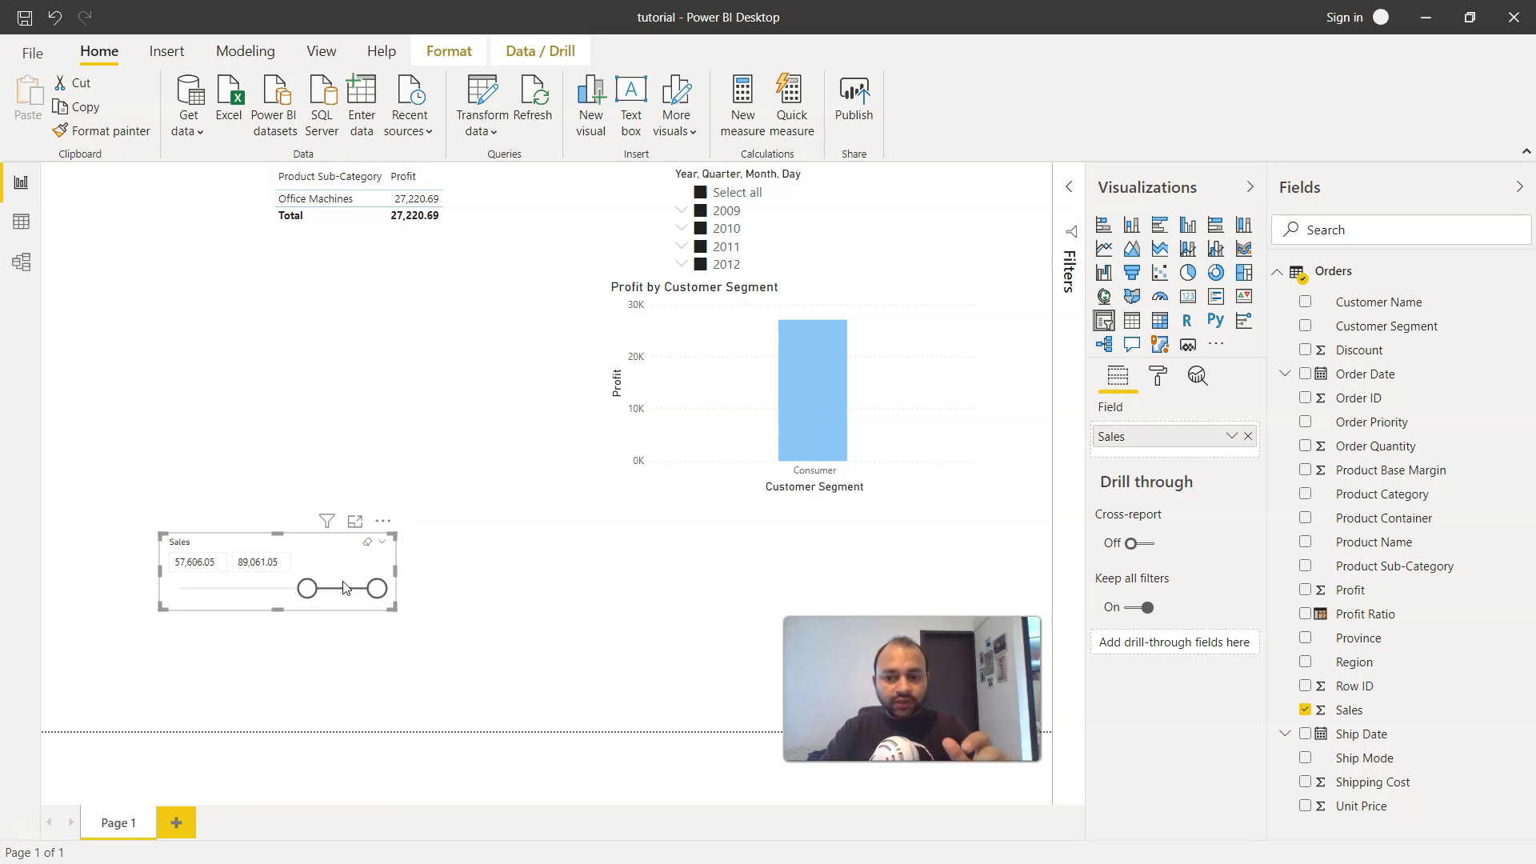
Clear the Sales filter and switch the slicer to a List style.
left_click(368, 548)
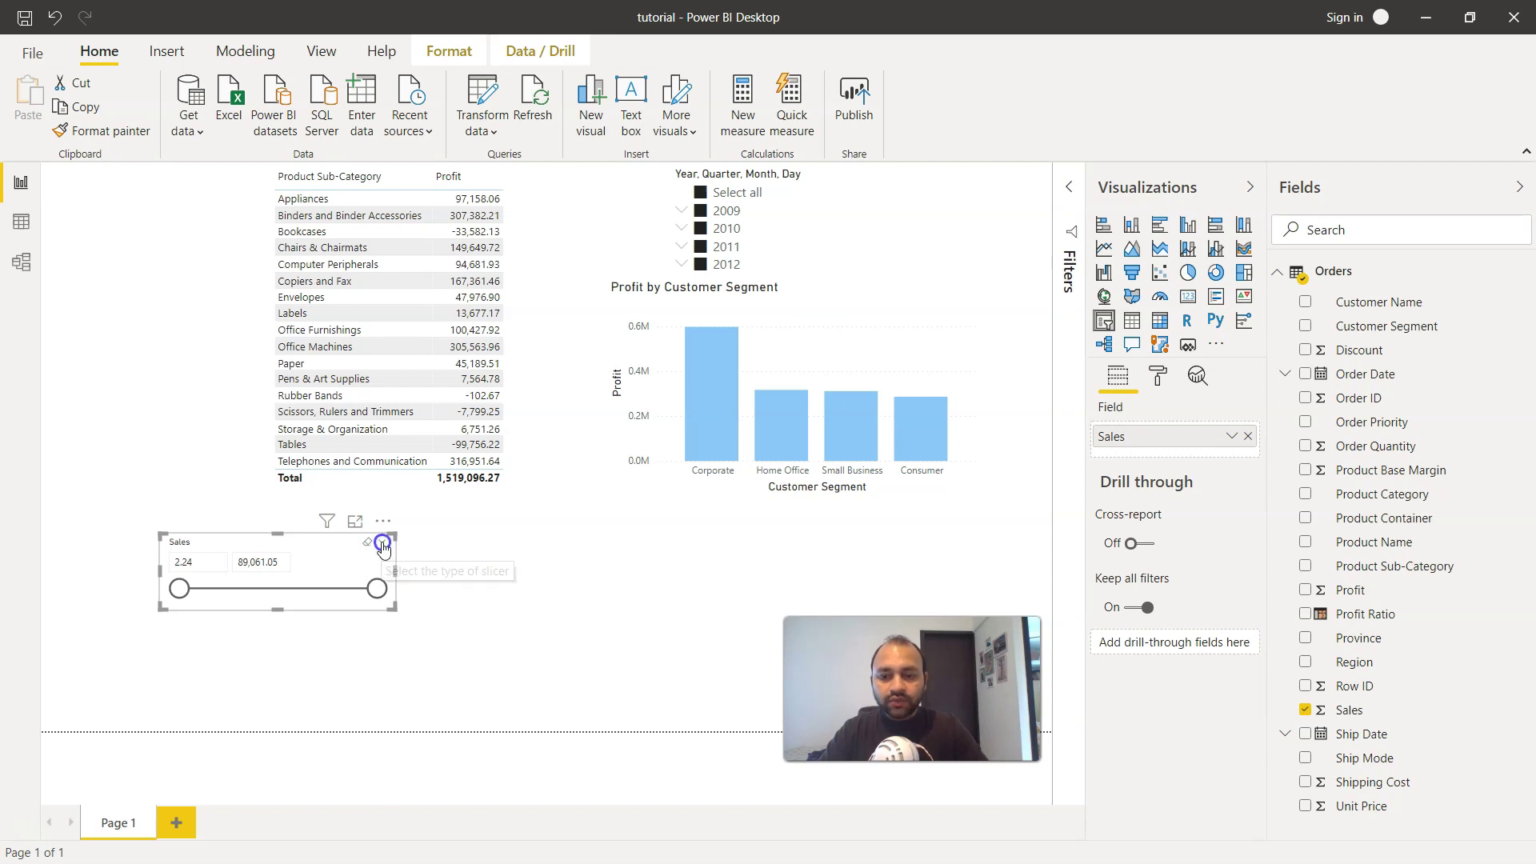
left_click(384, 548)
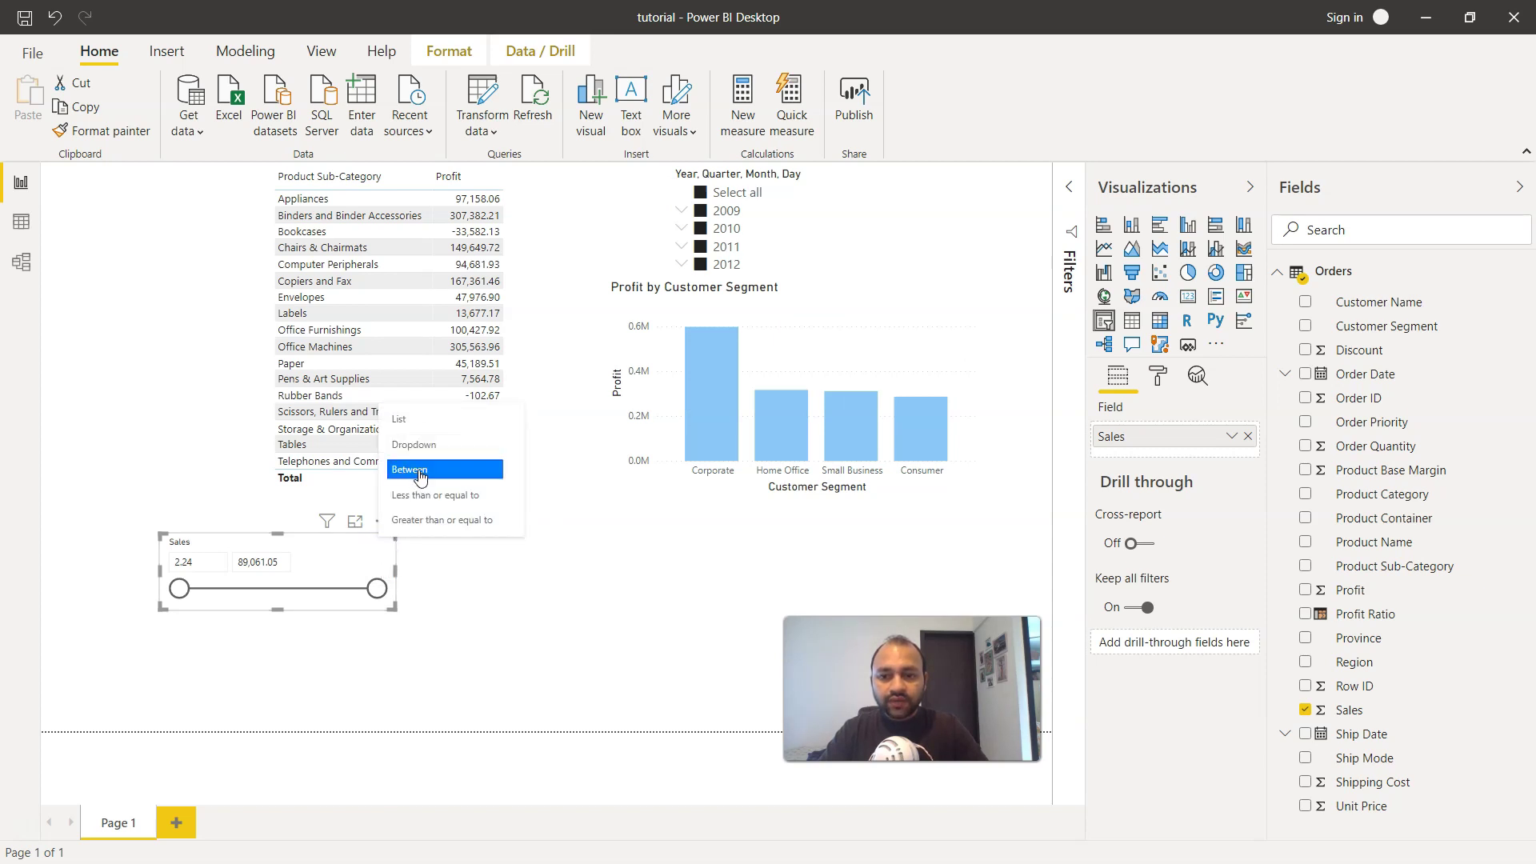
left_click(444, 421)
mouse_move(242, 596)
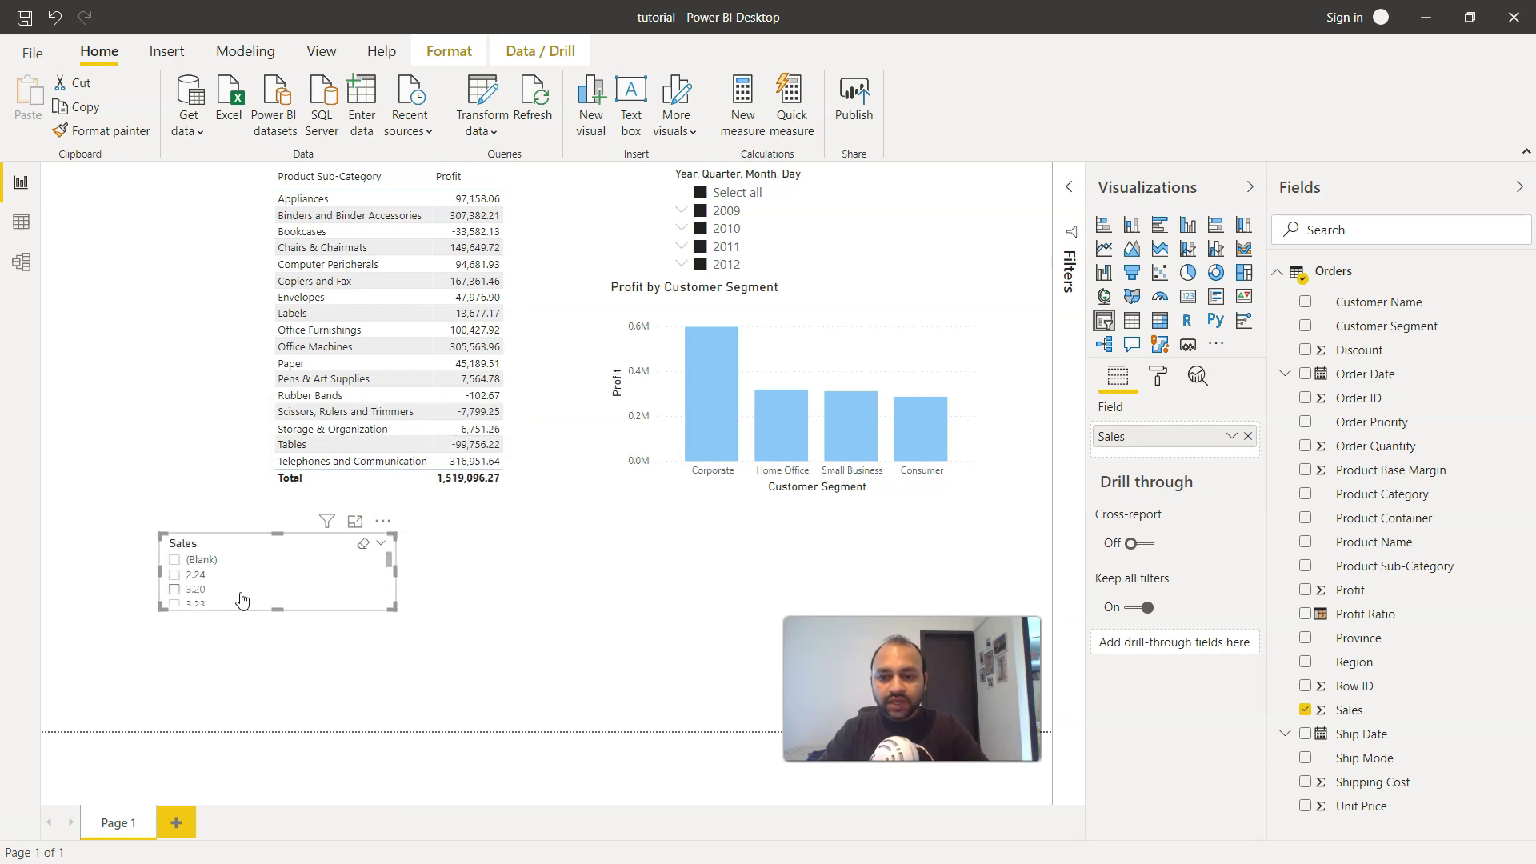
Change the Sales slicer to a Dropdown and browse its values.
left_click(381, 547)
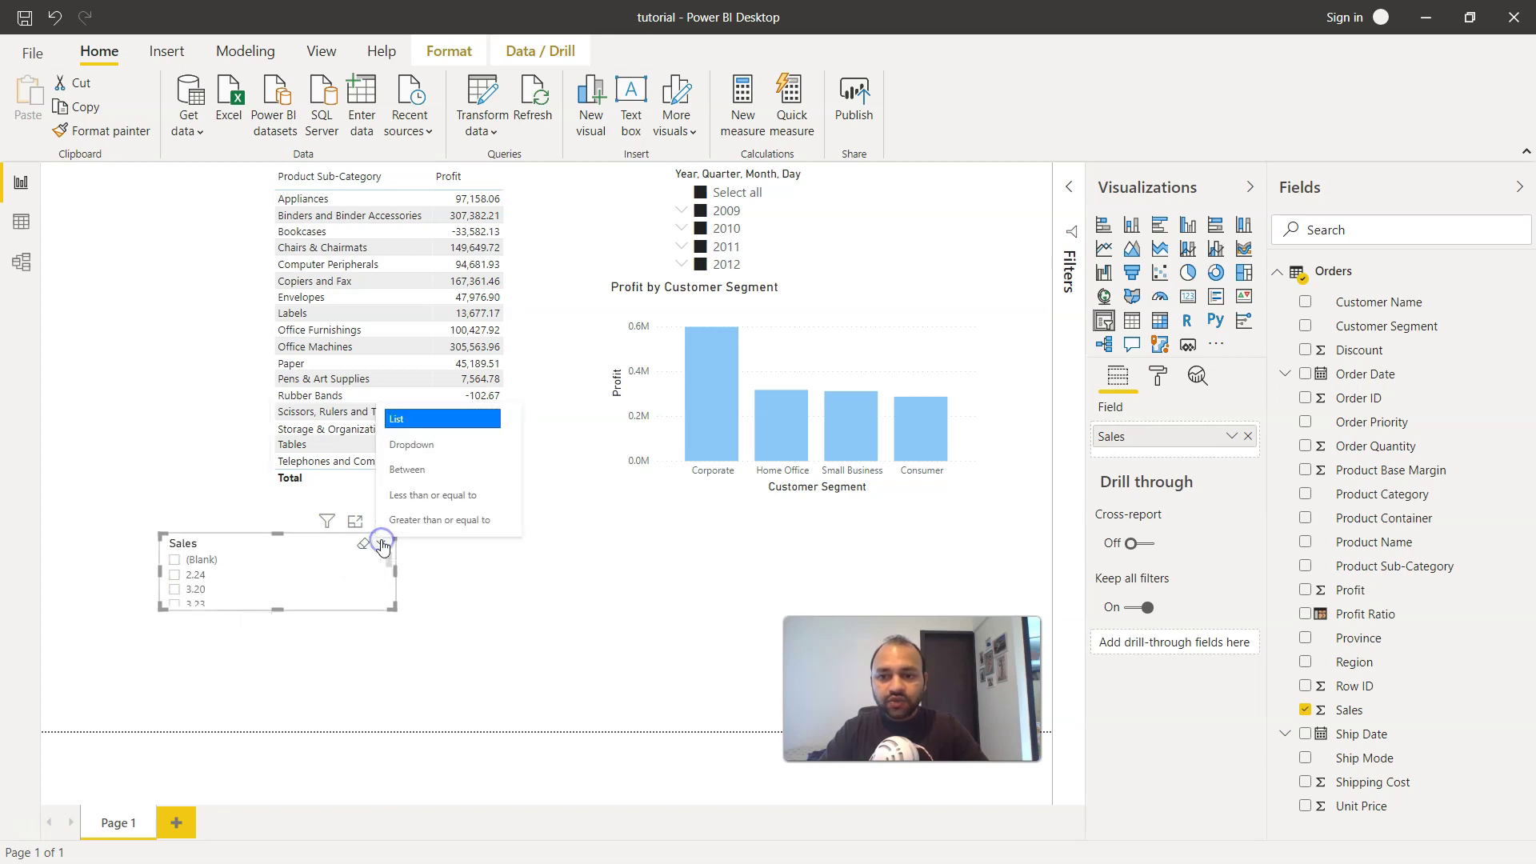
left_click(444, 450)
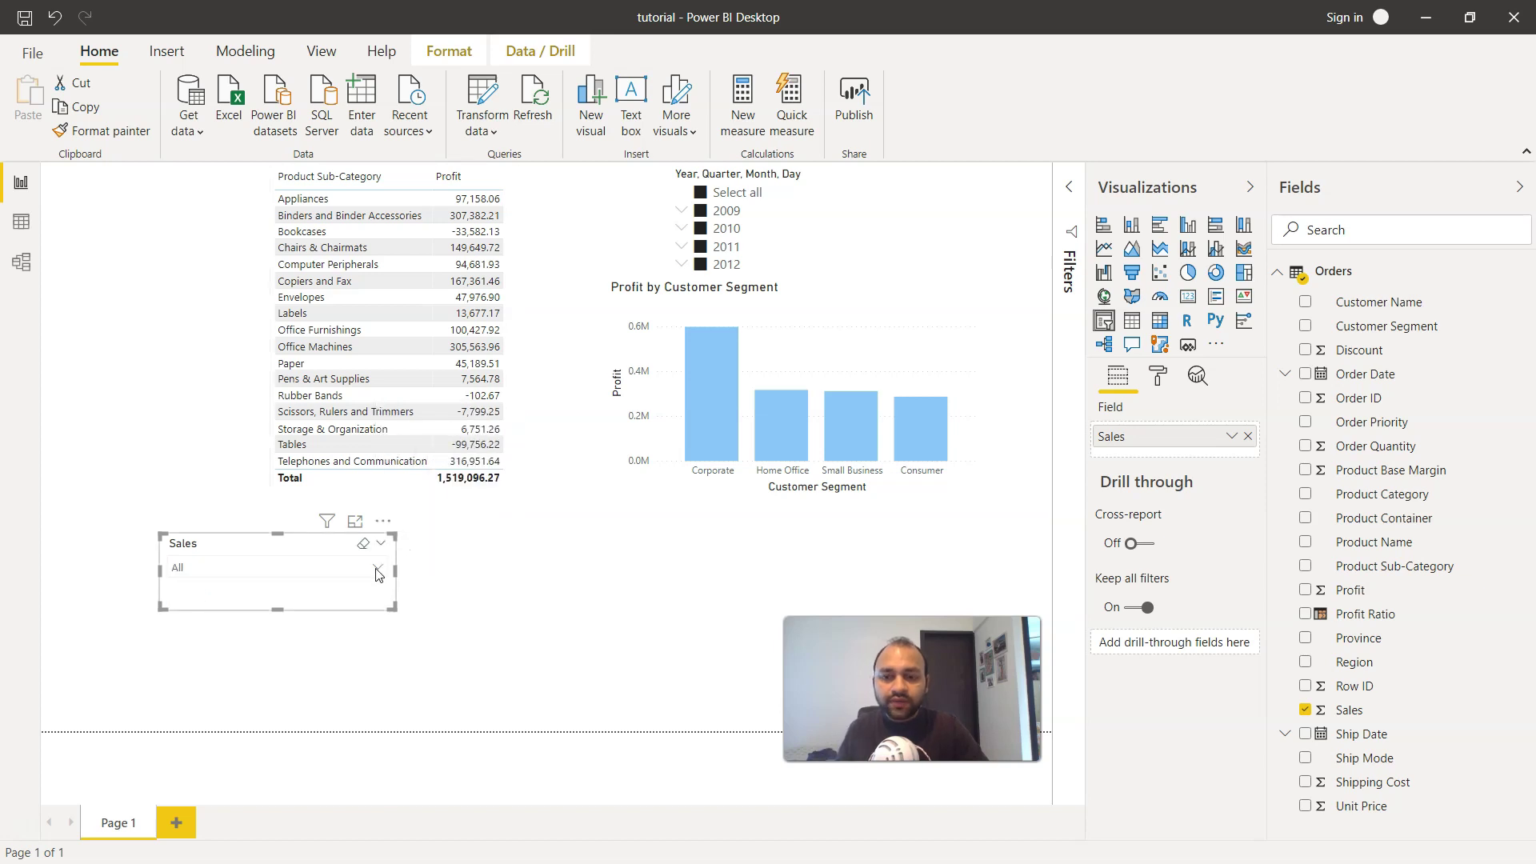
left_click(377, 569)
scroll(324, 511, "down", 5)
scroll(324, 512, "down", 5)
scroll(325, 512, "down", 5)
scroll(325, 511, "down", 5)
scroll(324, 512, "down", 5)
scroll(324, 511, "down", 5)
scroll(325, 512, "down", 5)
scroll(324, 511, "up", 10)
scroll(325, 511, "up", 10)
left_click(461, 613)
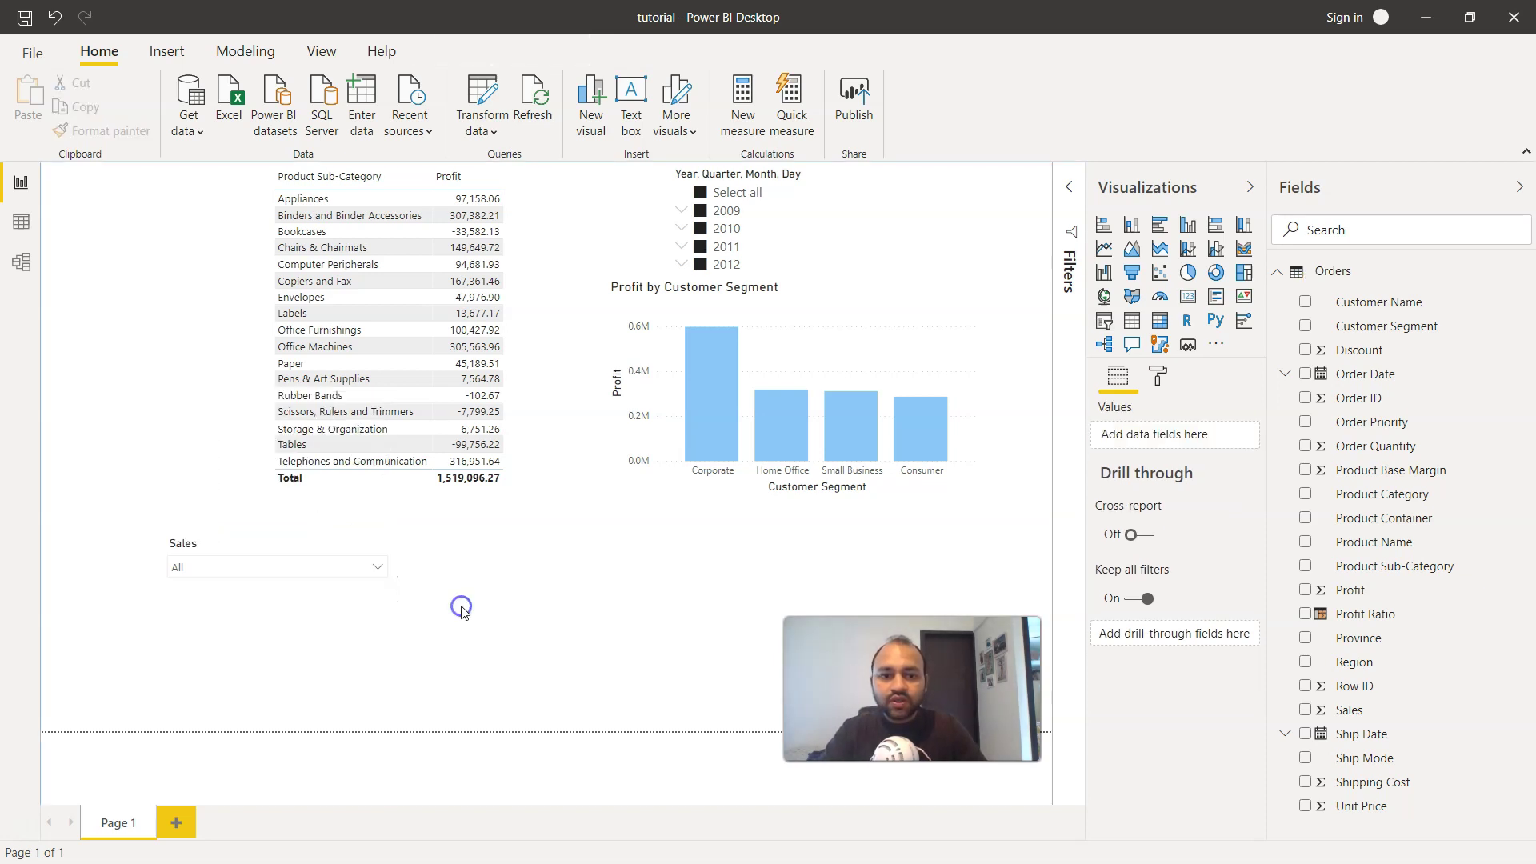
left_click(382, 547)
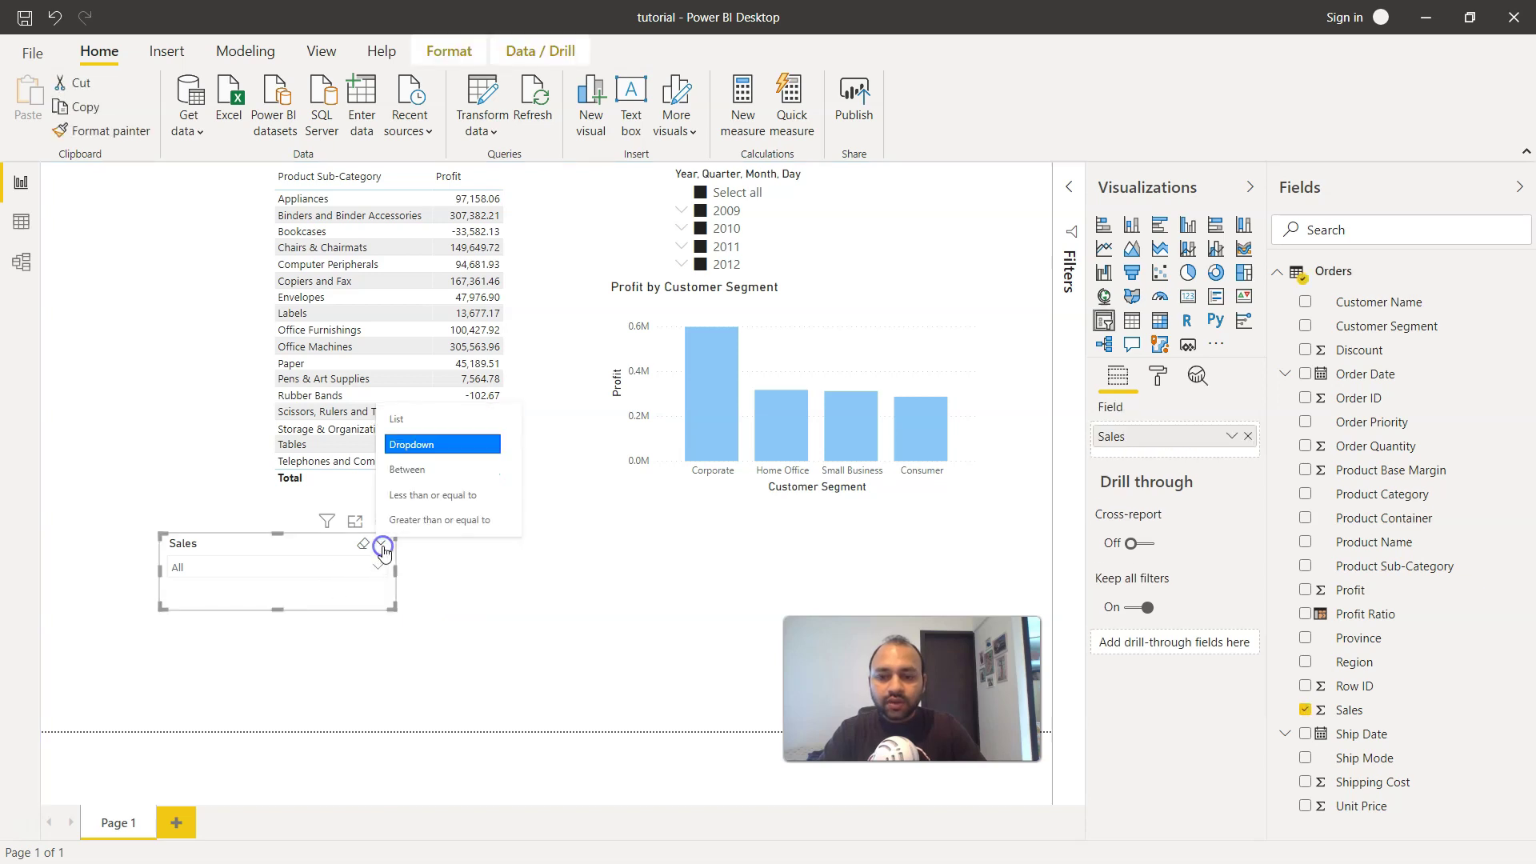
Try an at-most Sales cap, then set an at-least Sales minimum of 17,056.29.
left_click(440, 496)
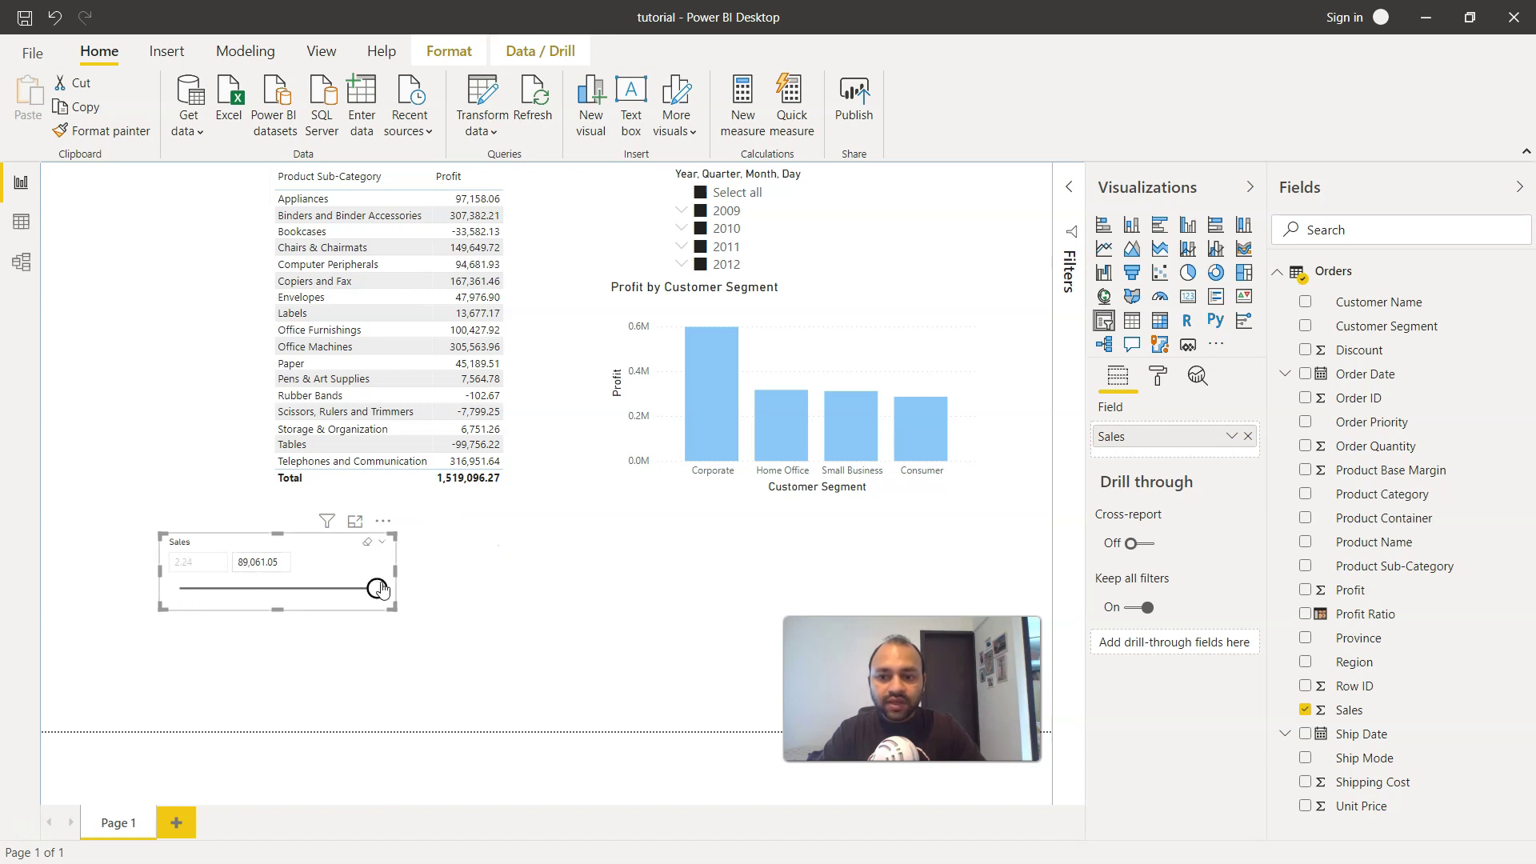
left_click_drag(376, 589, 274, 590)
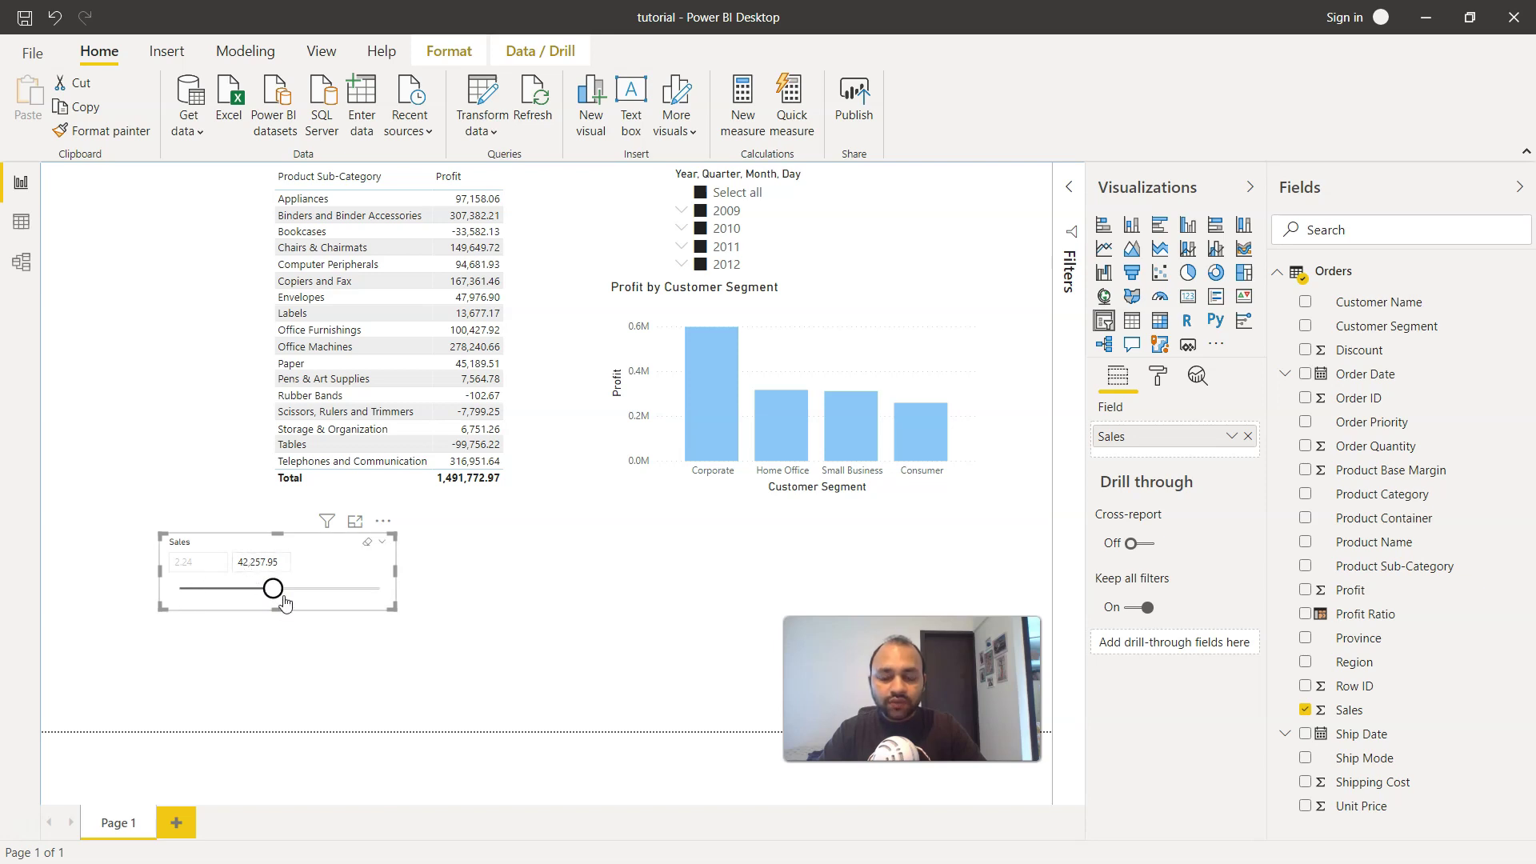
left_click(385, 549)
left_click(413, 522)
left_click_drag(274, 591, 318, 594)
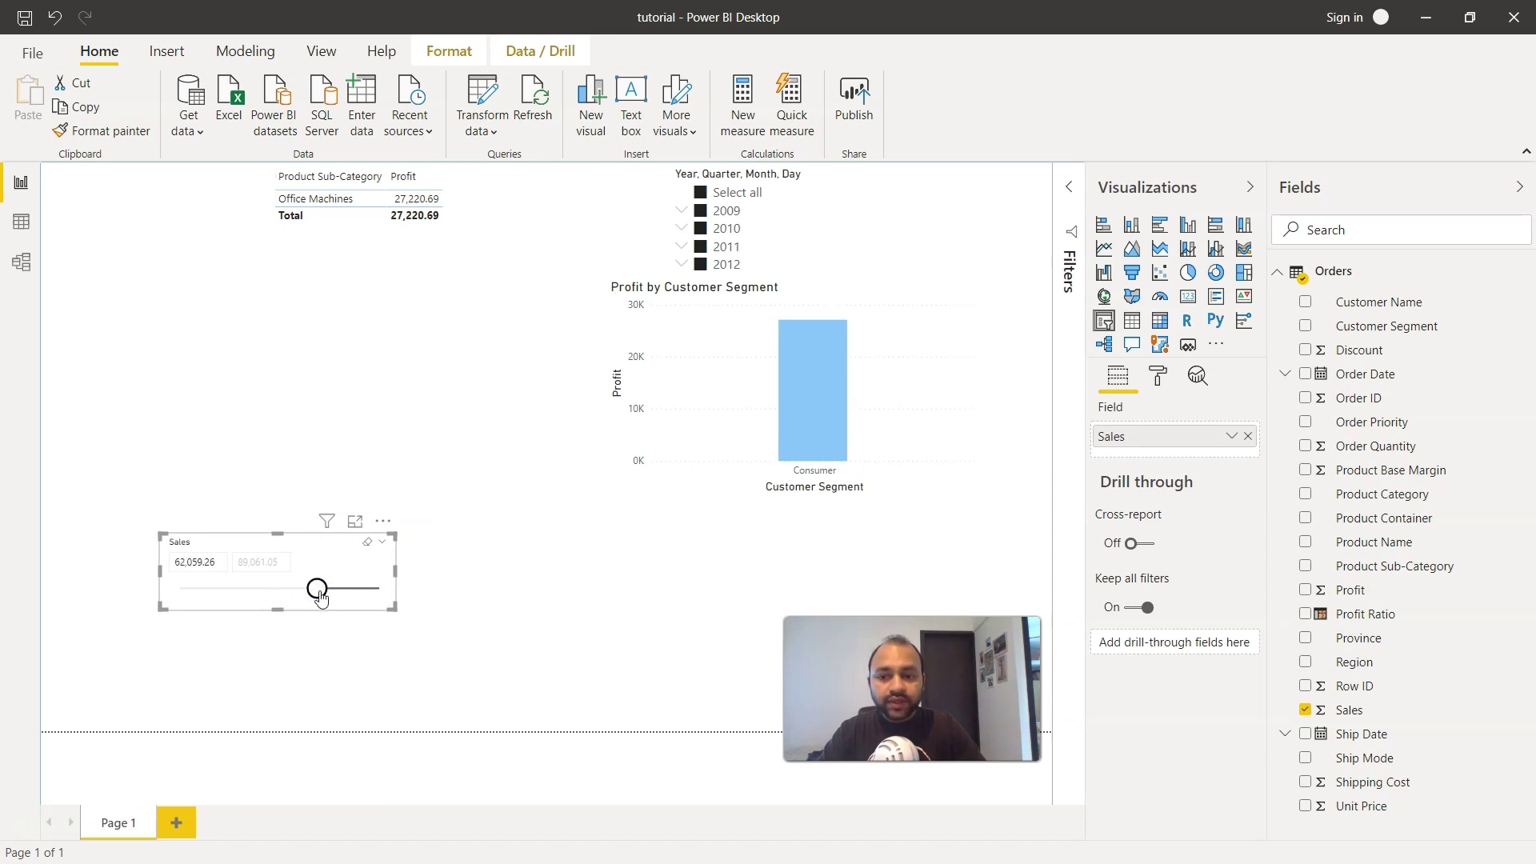
left_click_drag(318, 589, 269, 588)
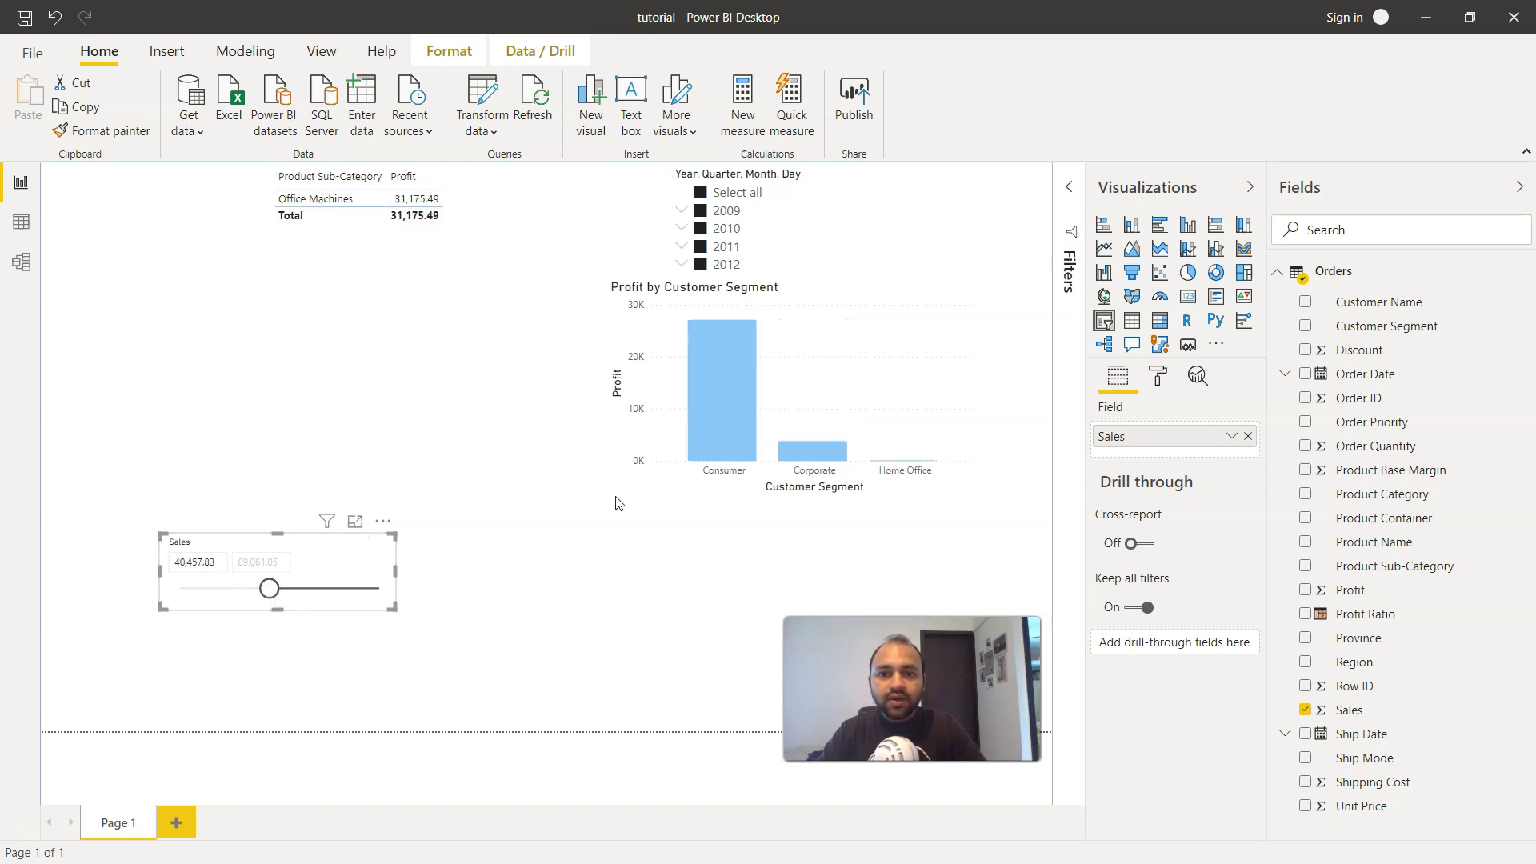
left_click_drag(269, 588, 217, 589)
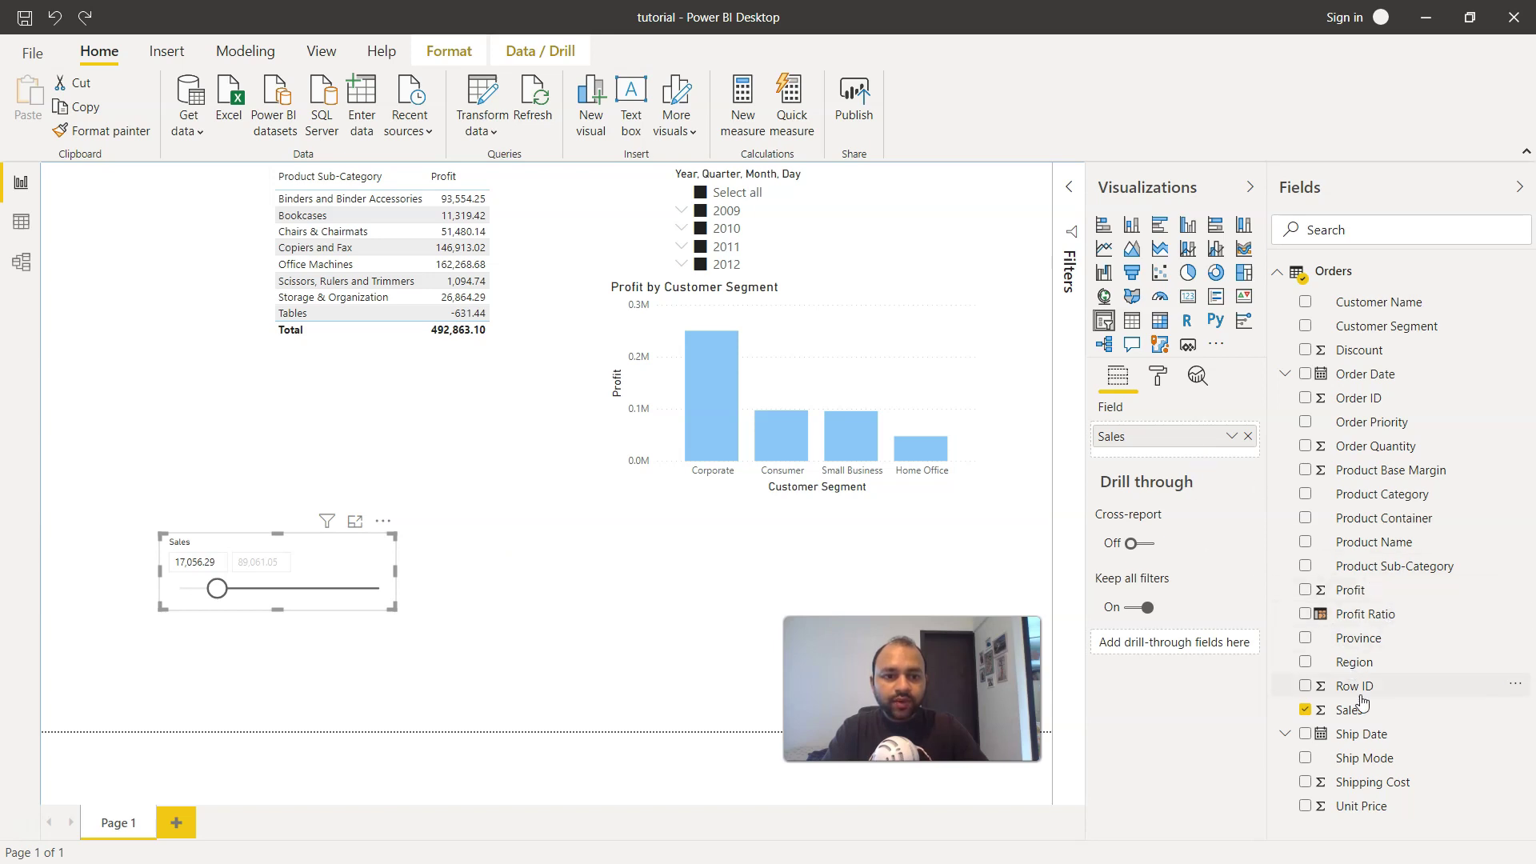
Add Order Quantity to the slicer's fields and make the slicer taller.
mouse_move(1377, 444)
left_click_drag(1376, 446, 1201, 456)
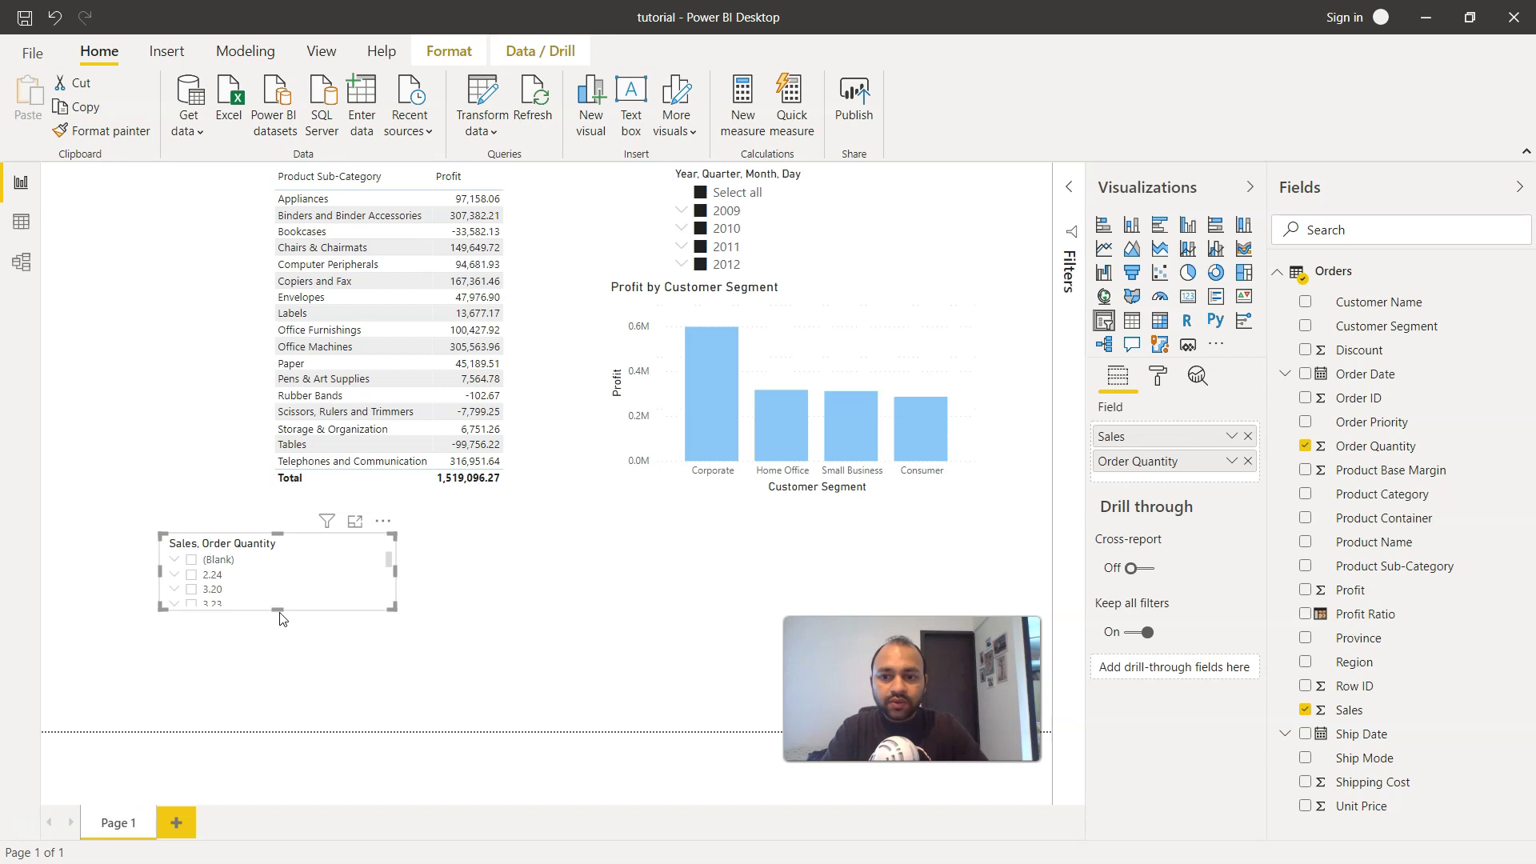
left_click_drag(279, 608, 264, 708)
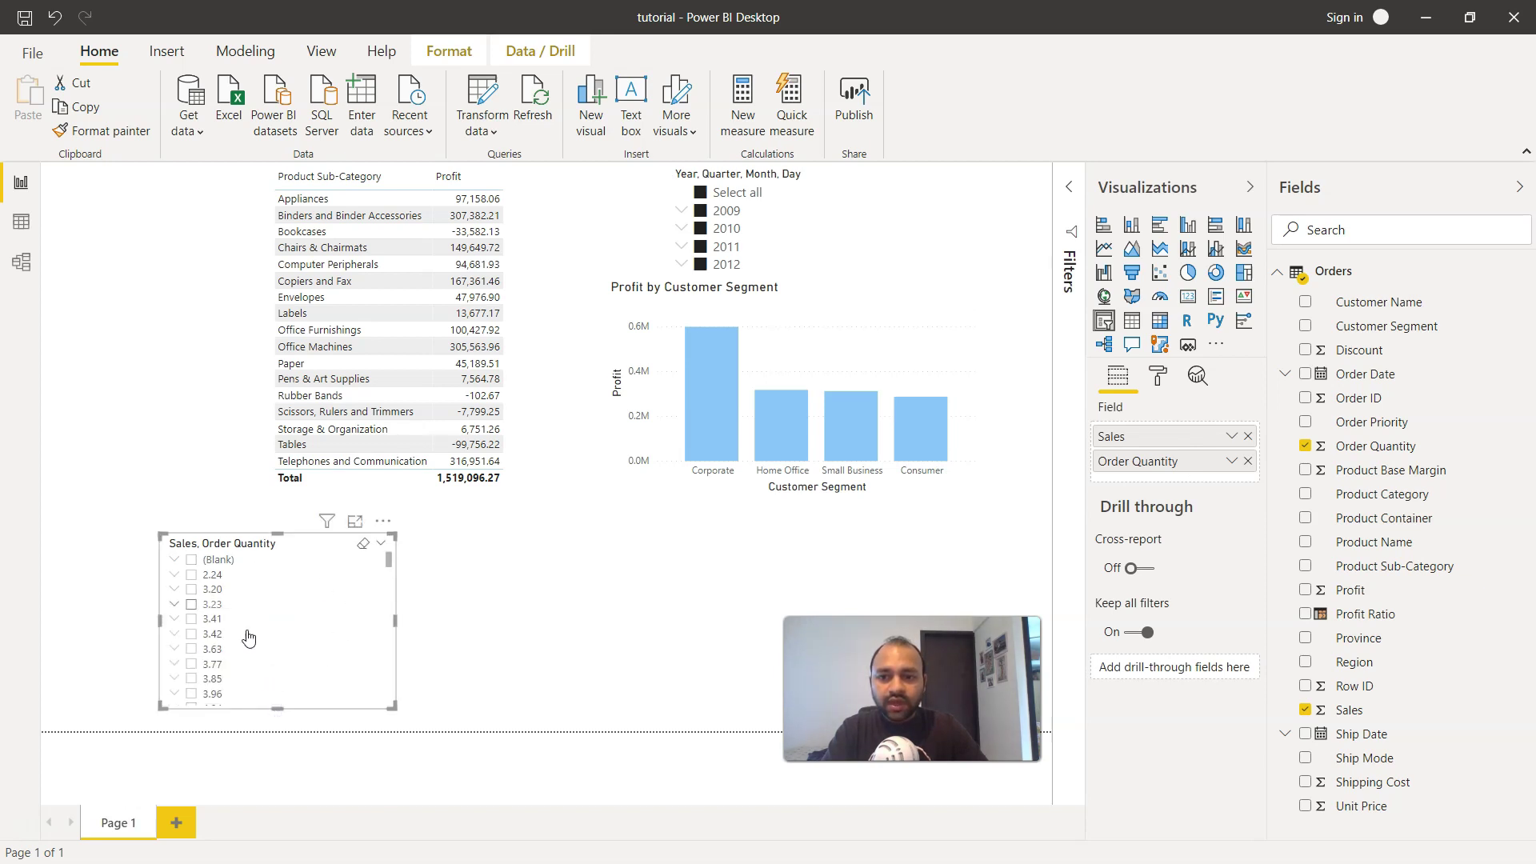
left_click(382, 544)
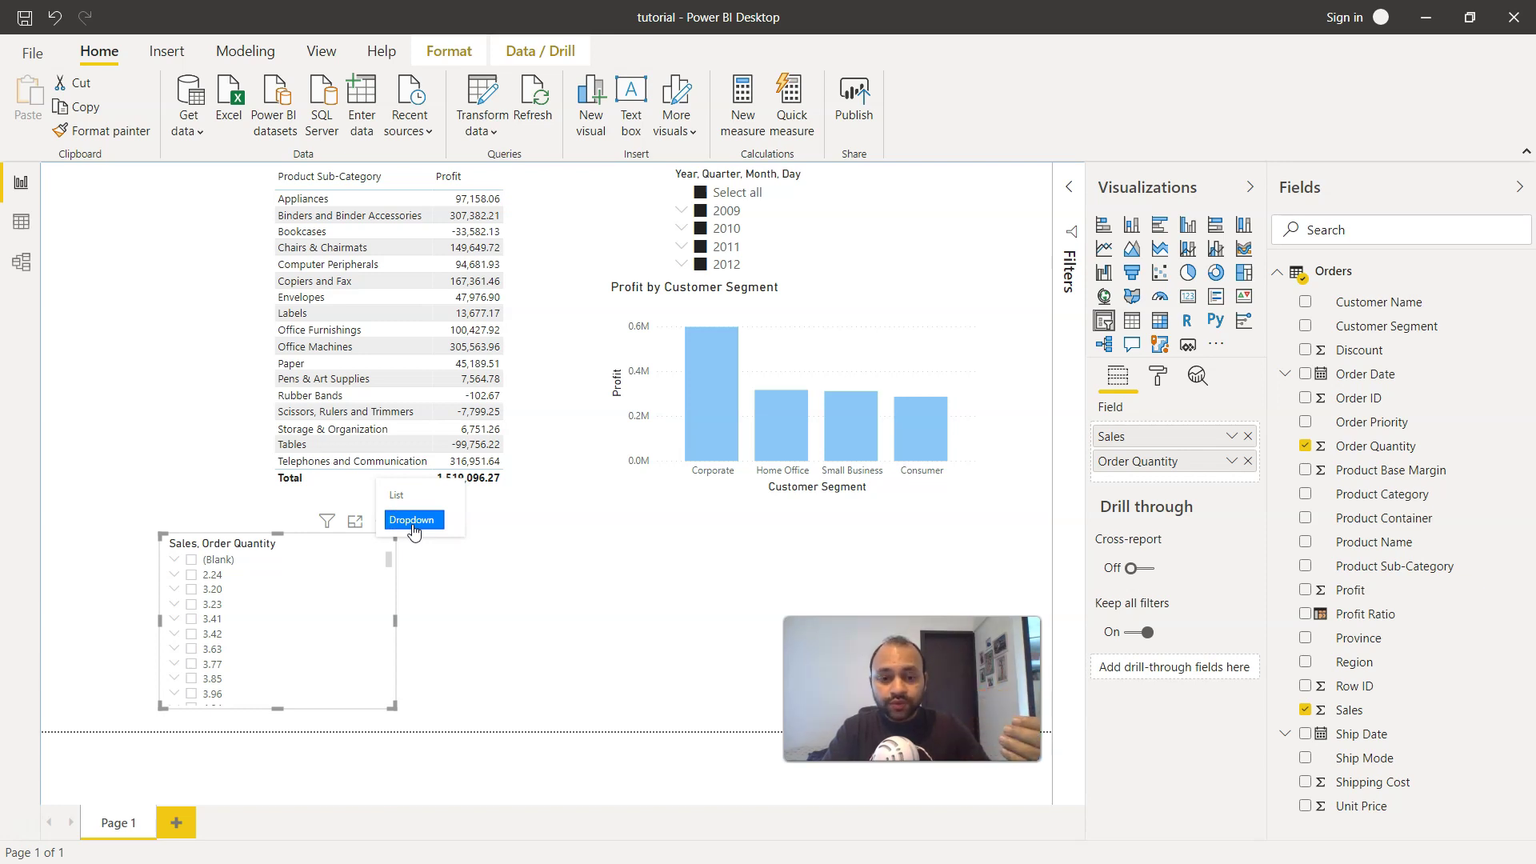
Make the slicer a dropdown and select Sales 31.35, including its order quantity 3.
left_click(414, 520)
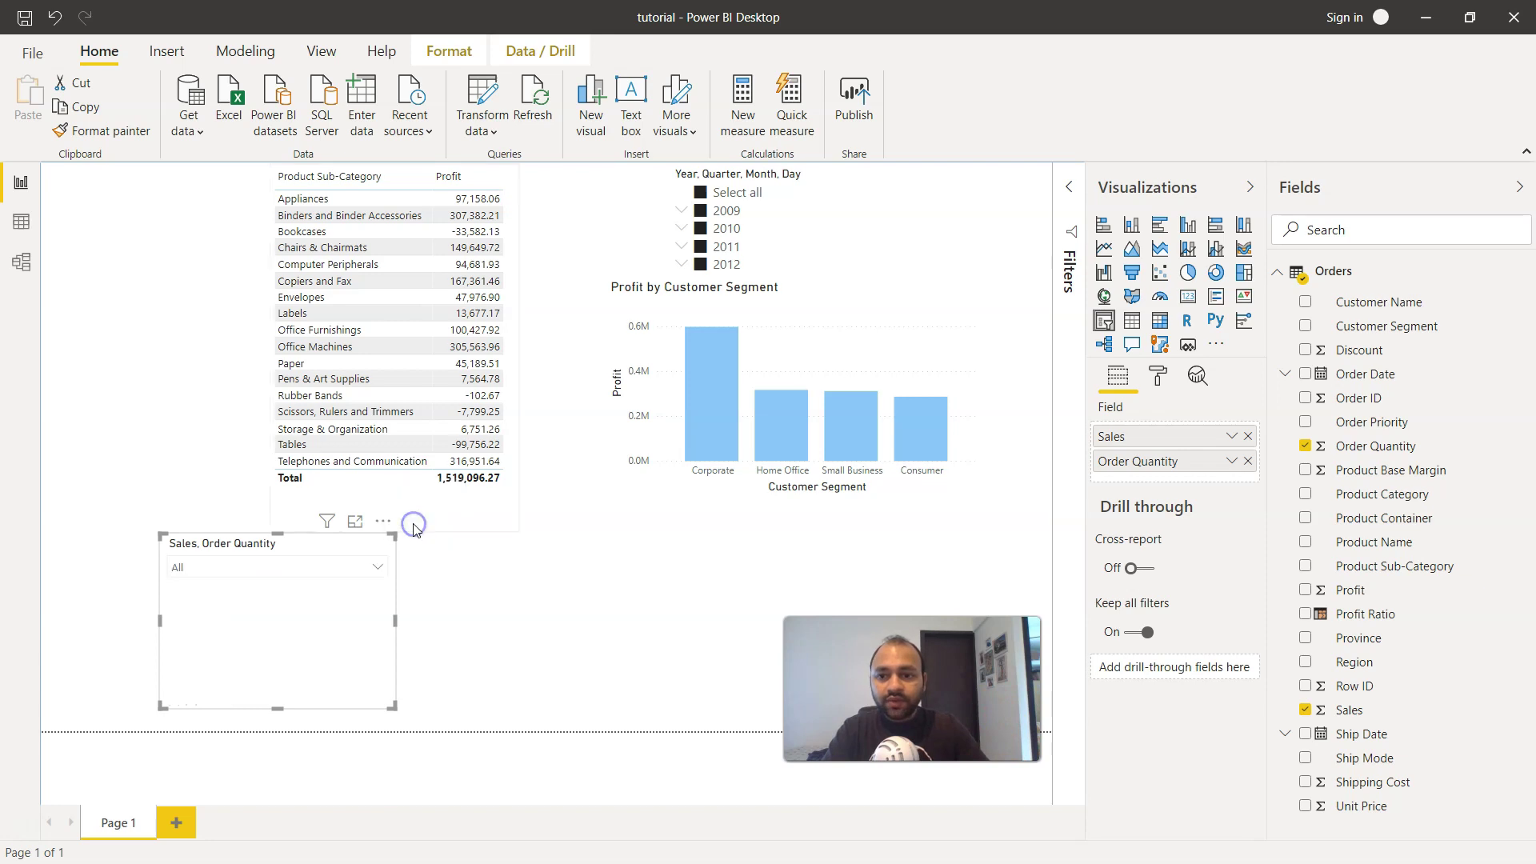
left_click(387, 562)
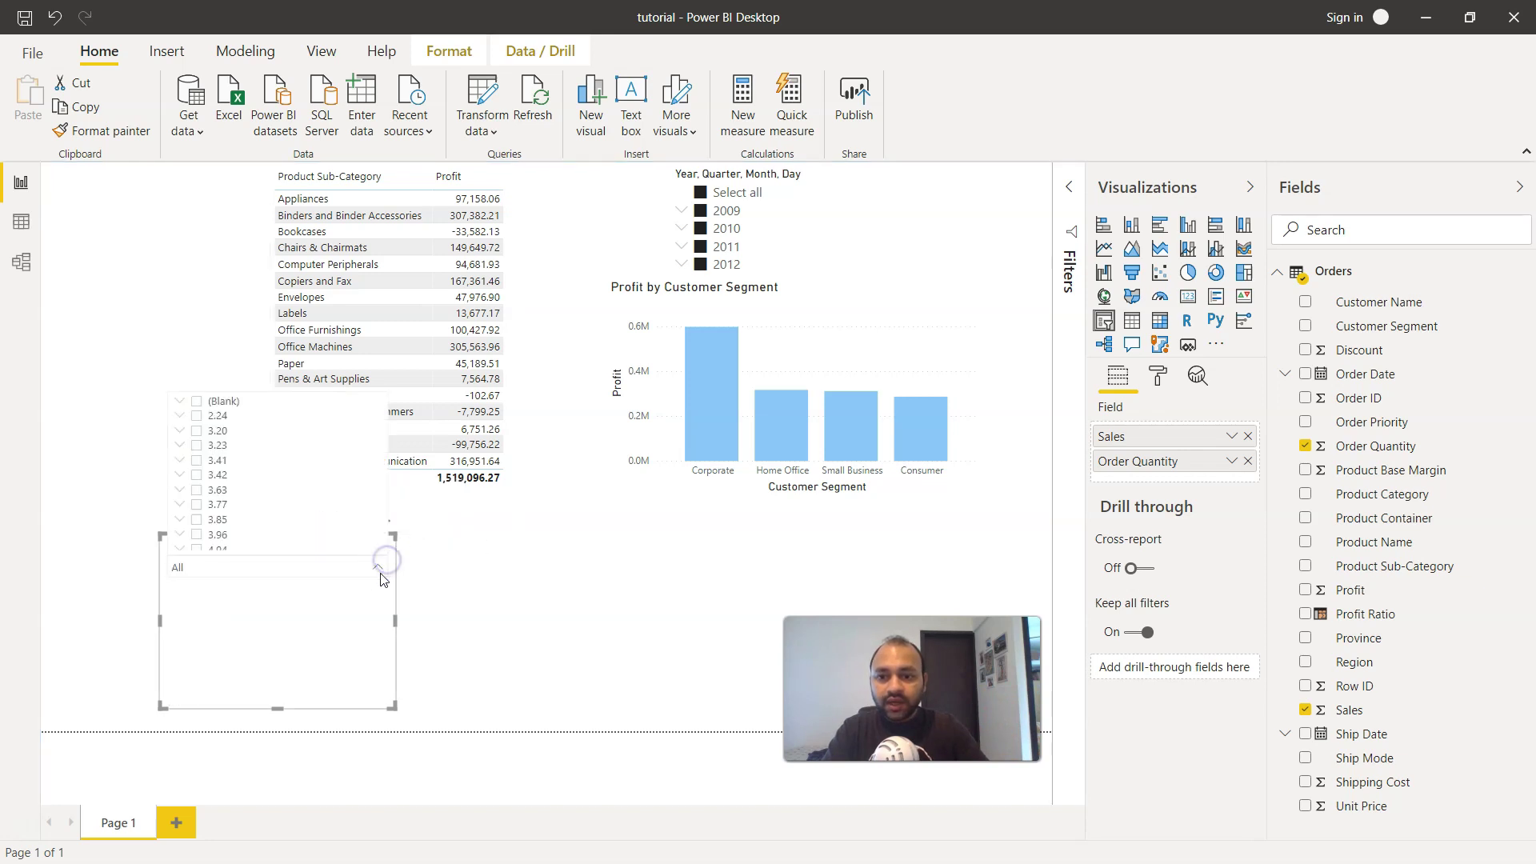
scroll(309, 502, "down", 3)
scroll(308, 503, "down", 5)
scroll(309, 503, "down", 5)
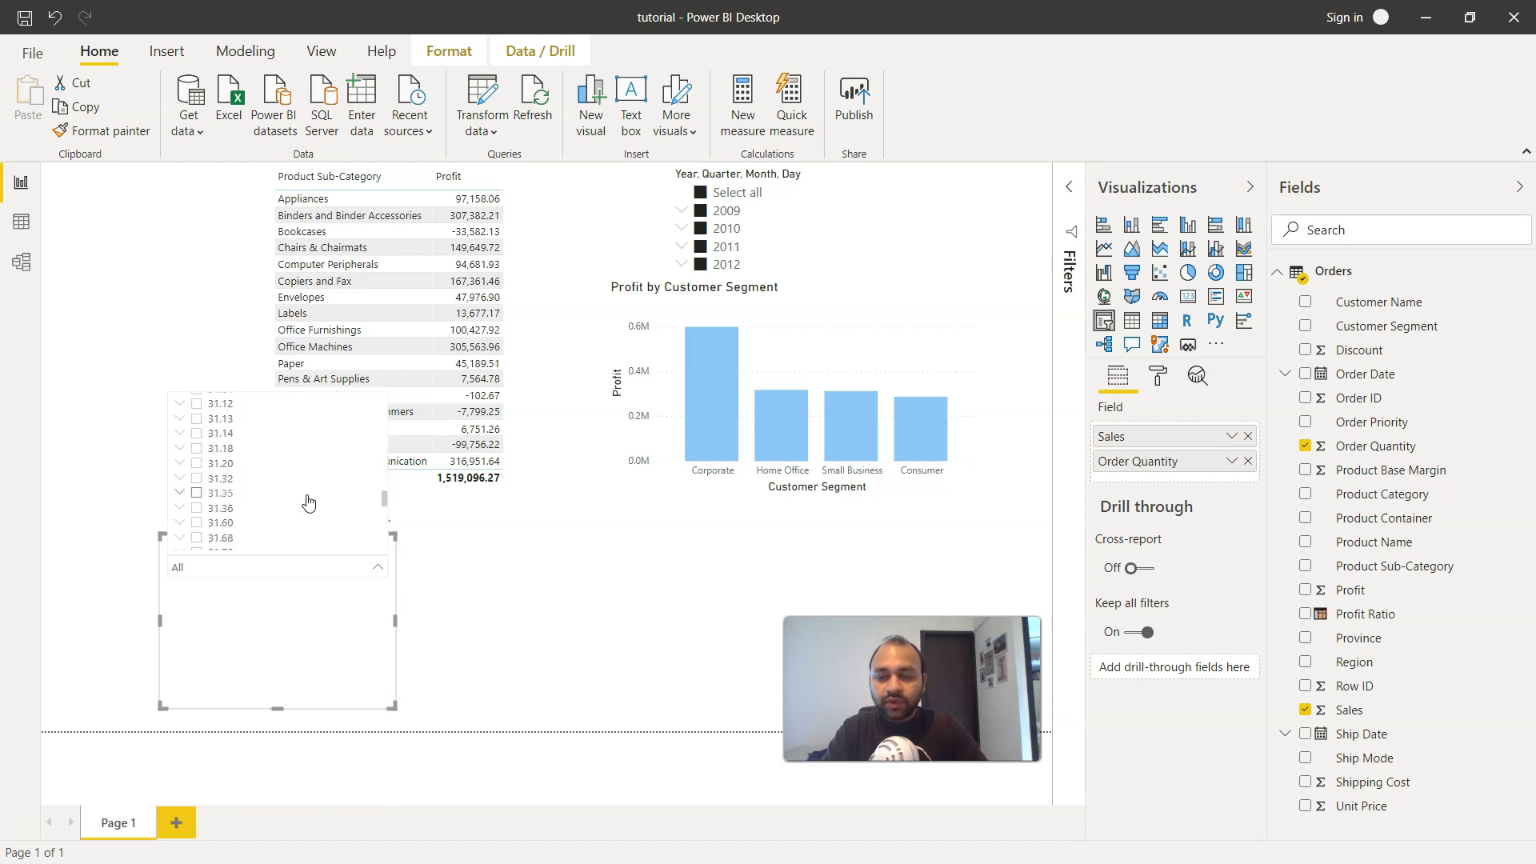
left_click(180, 493)
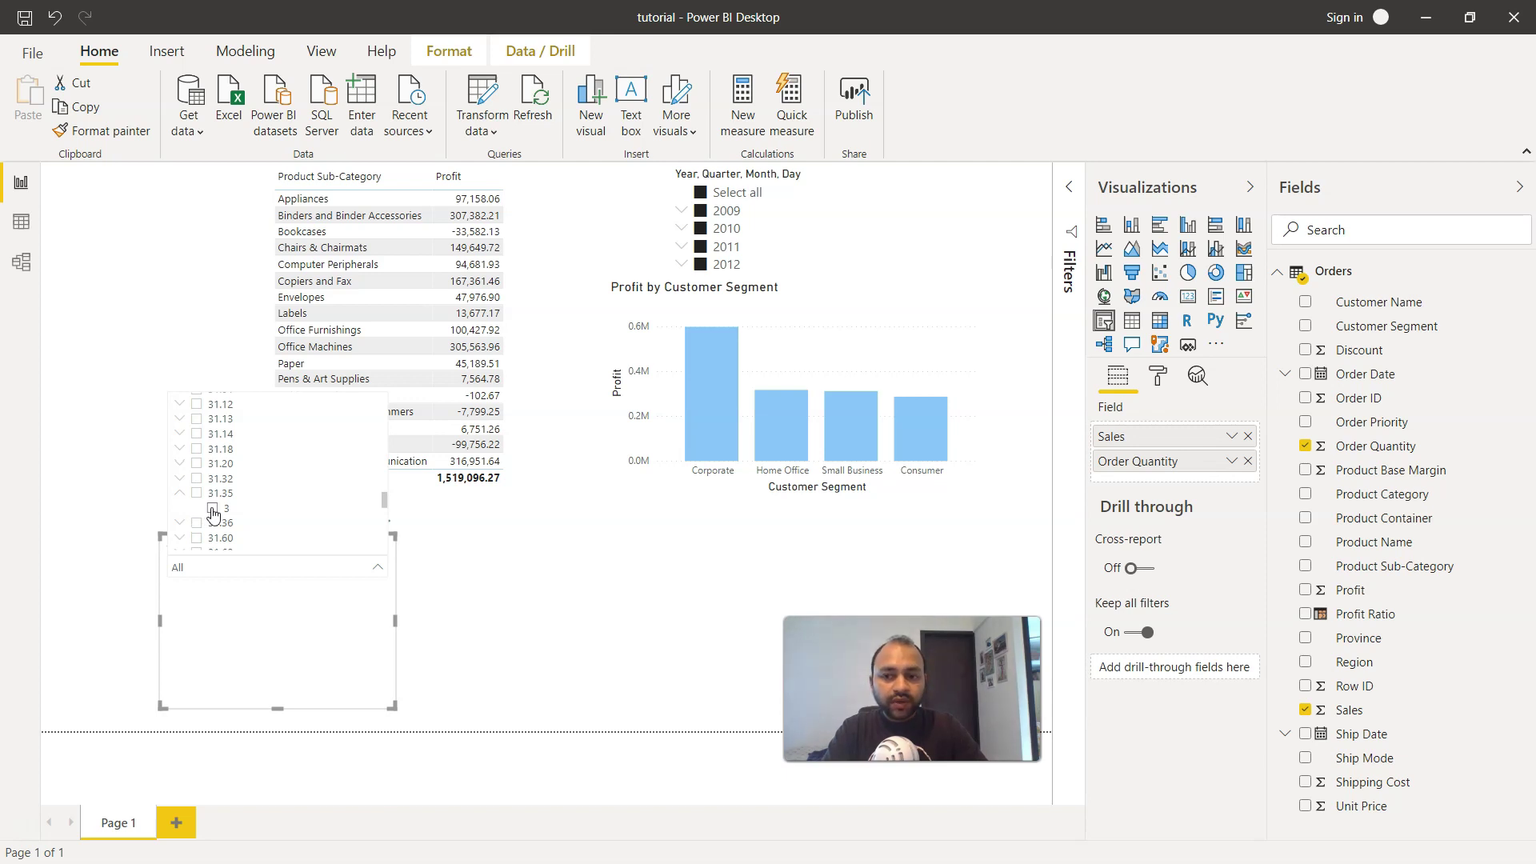
left_click(212, 510)
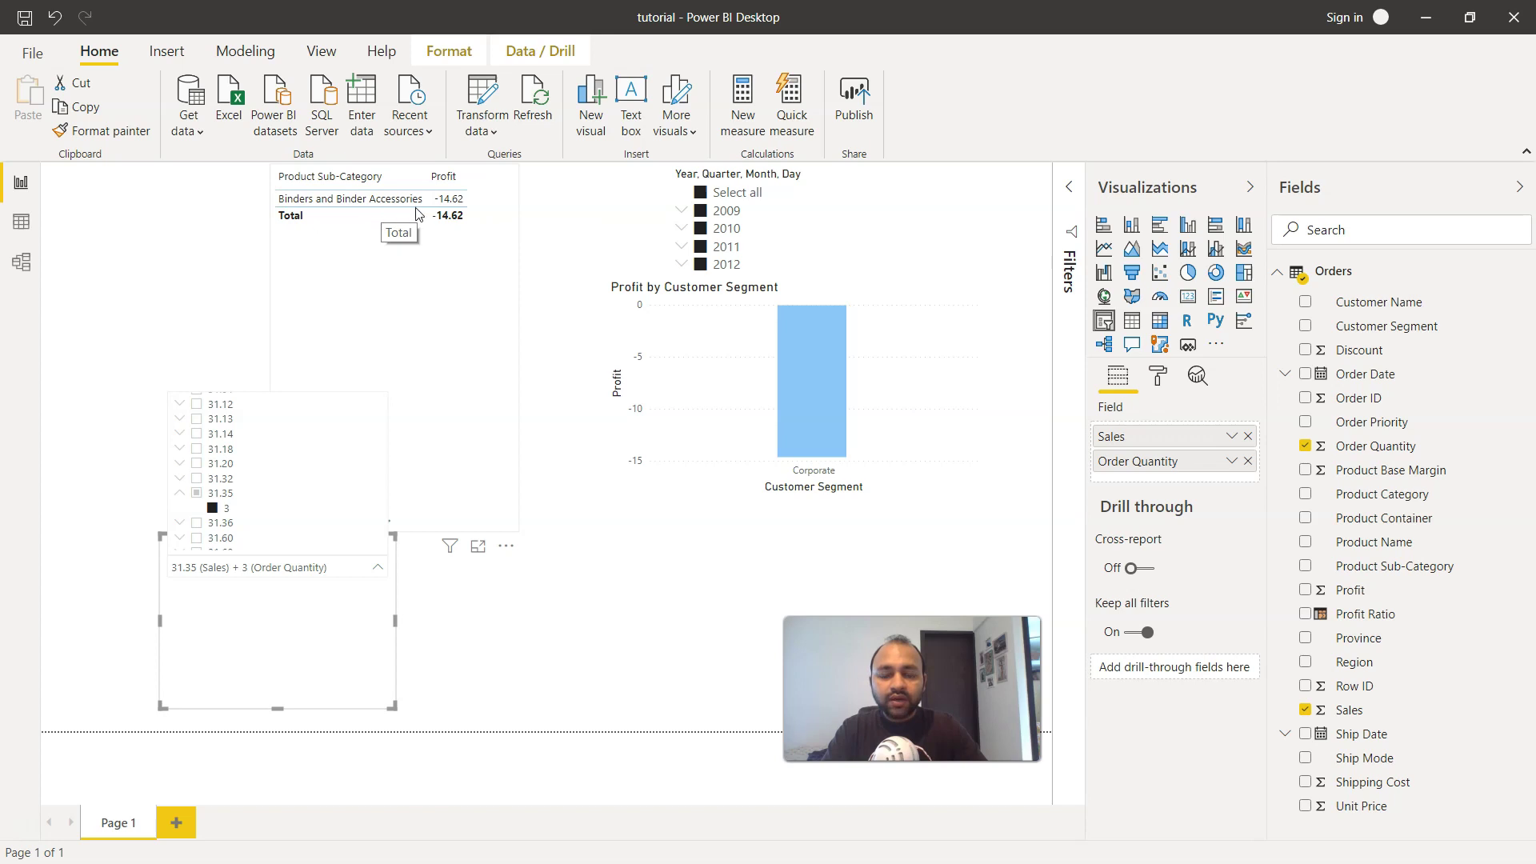
mouse_move(812, 382)
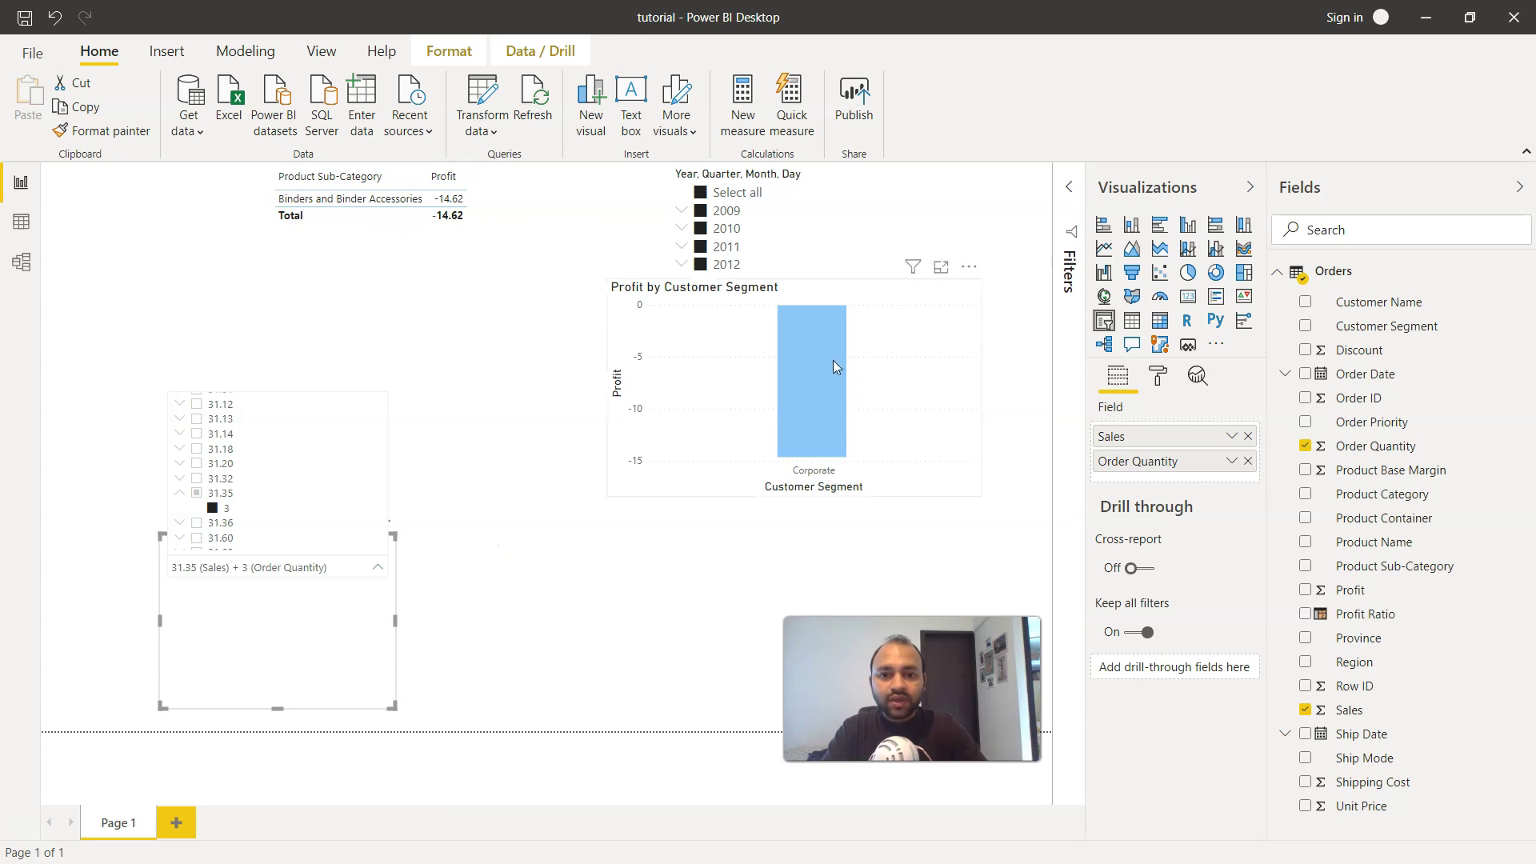
left_click(197, 493)
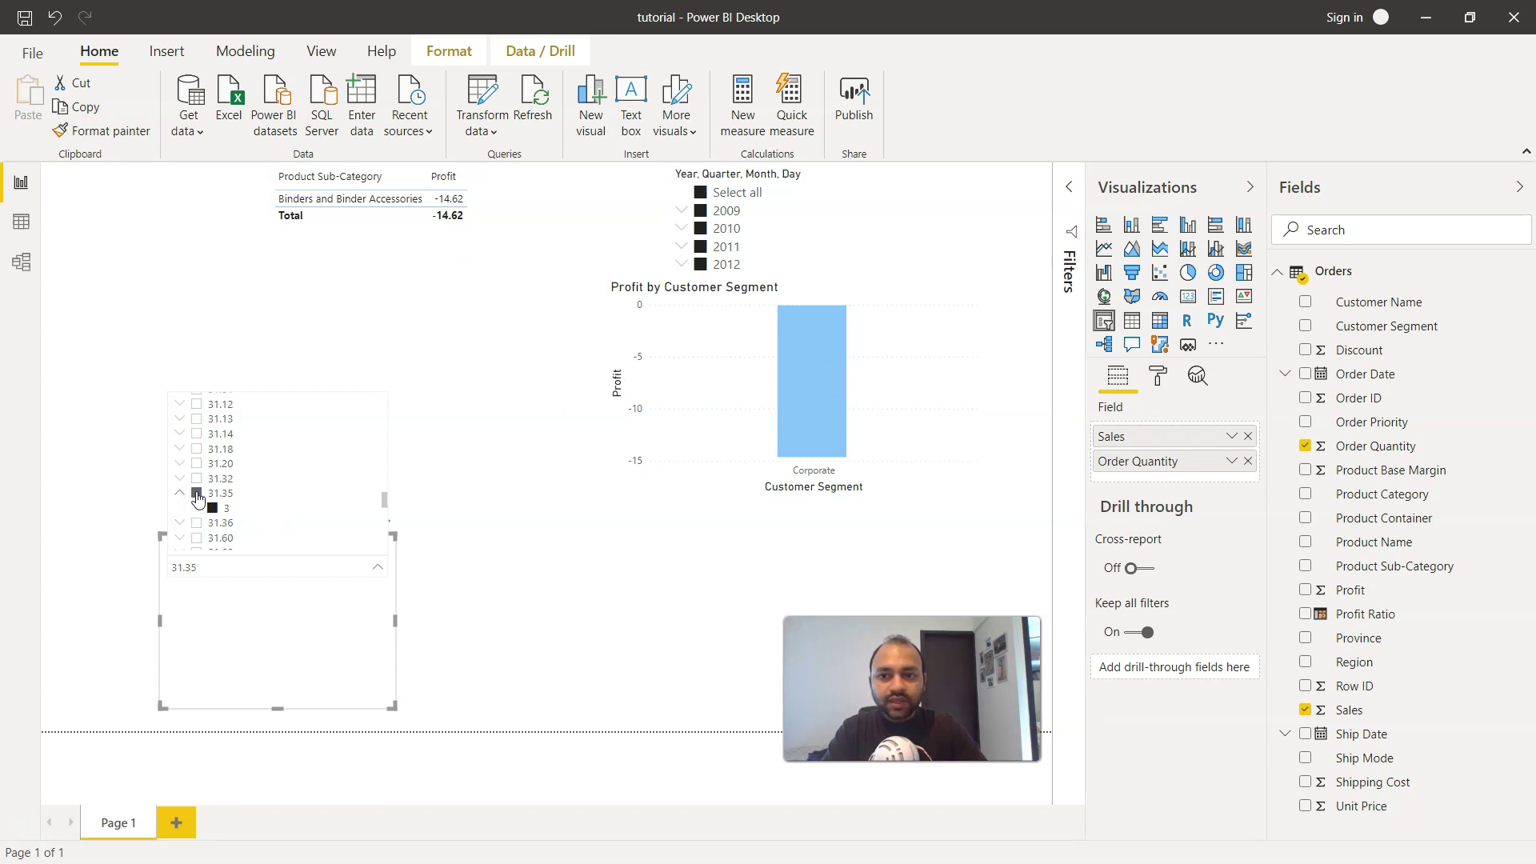
scroll(197, 498, "up", 5)
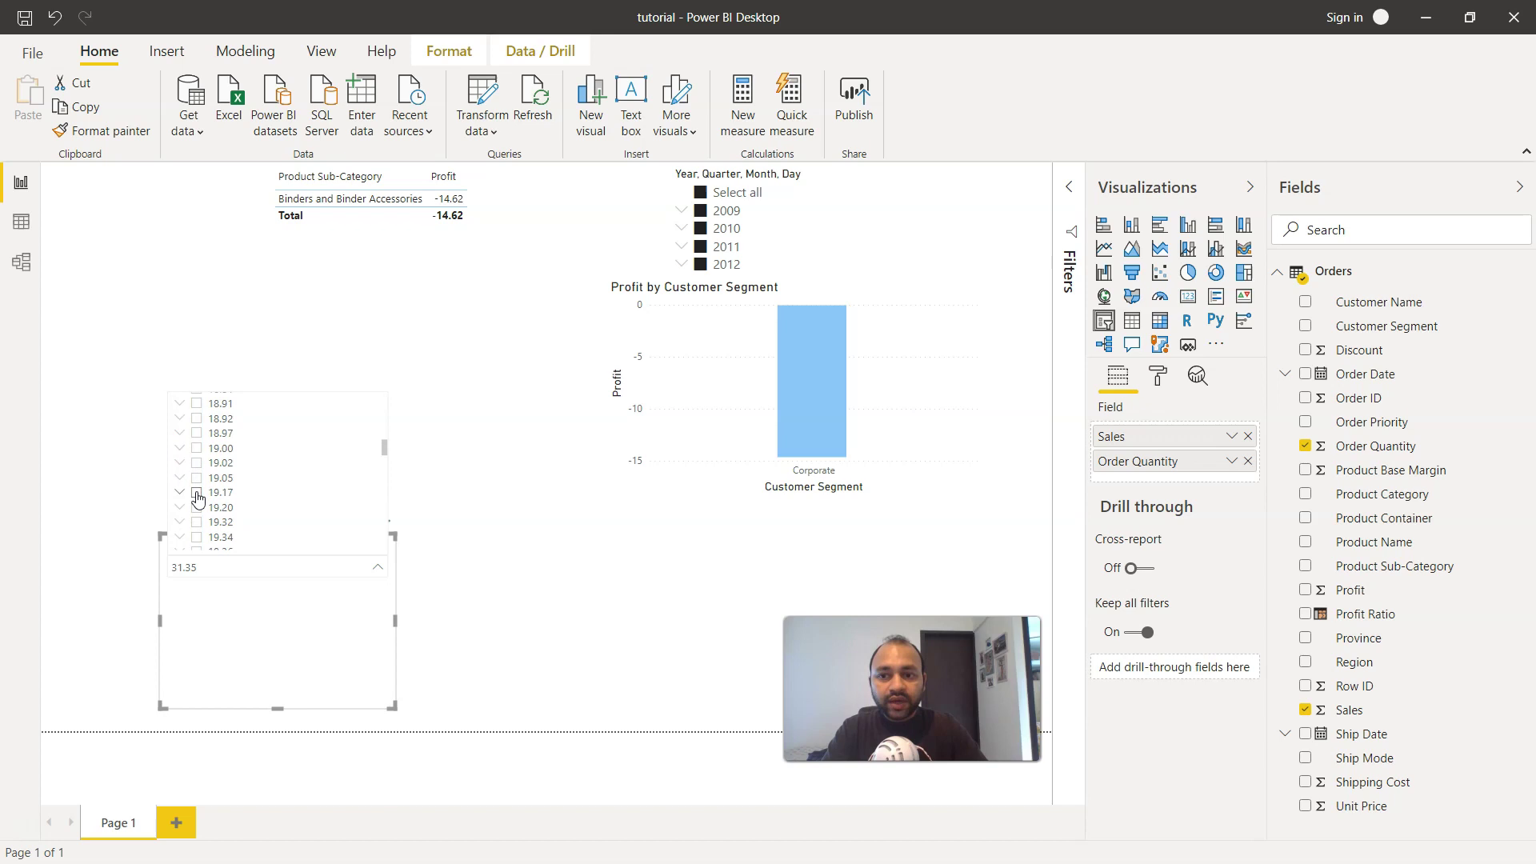
scroll(197, 498, "up", 5)
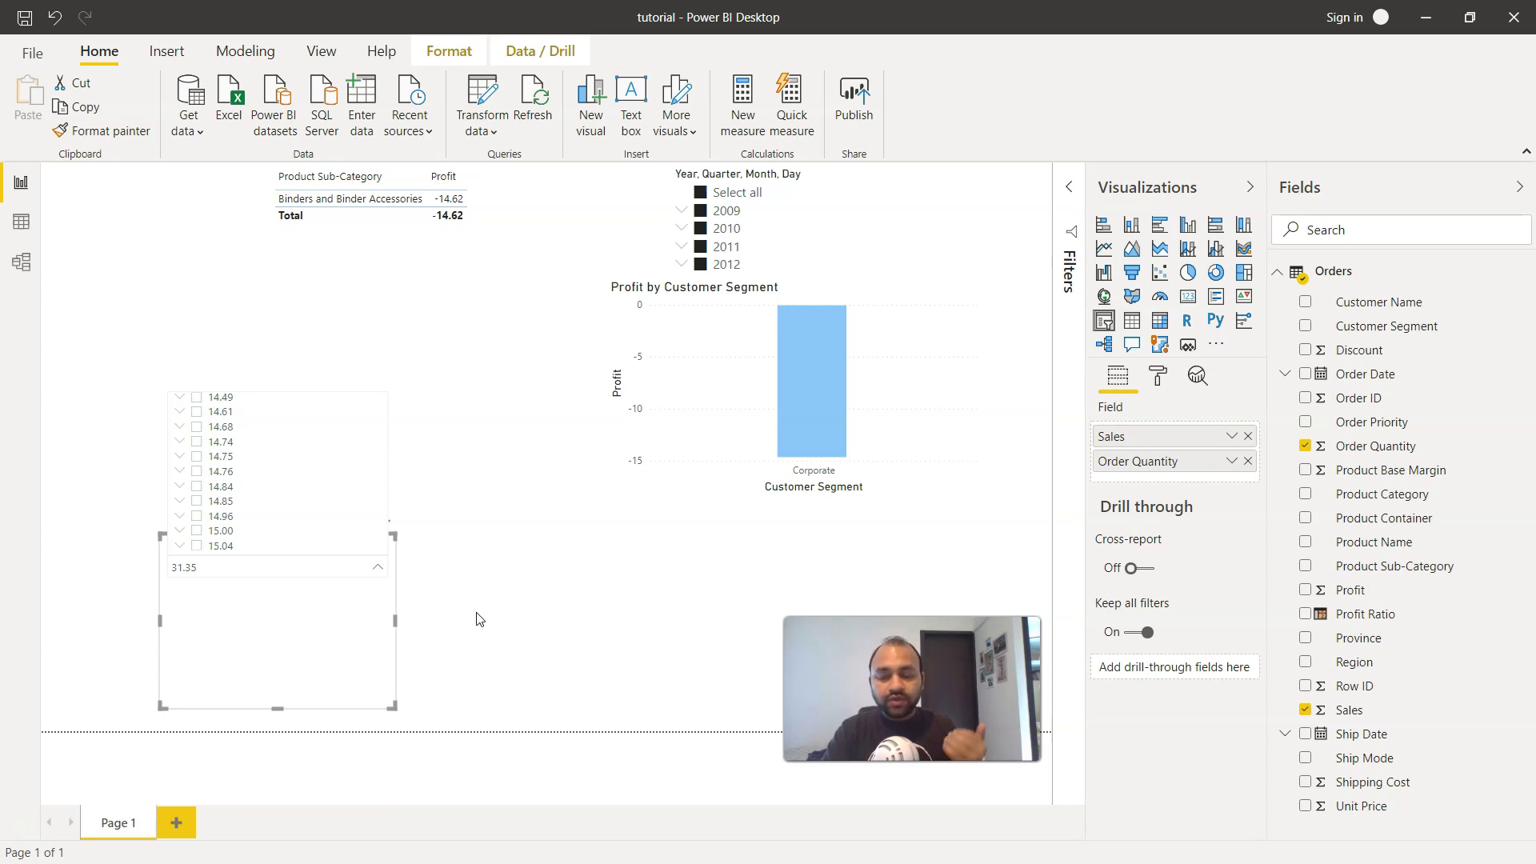
left_click(605, 609)
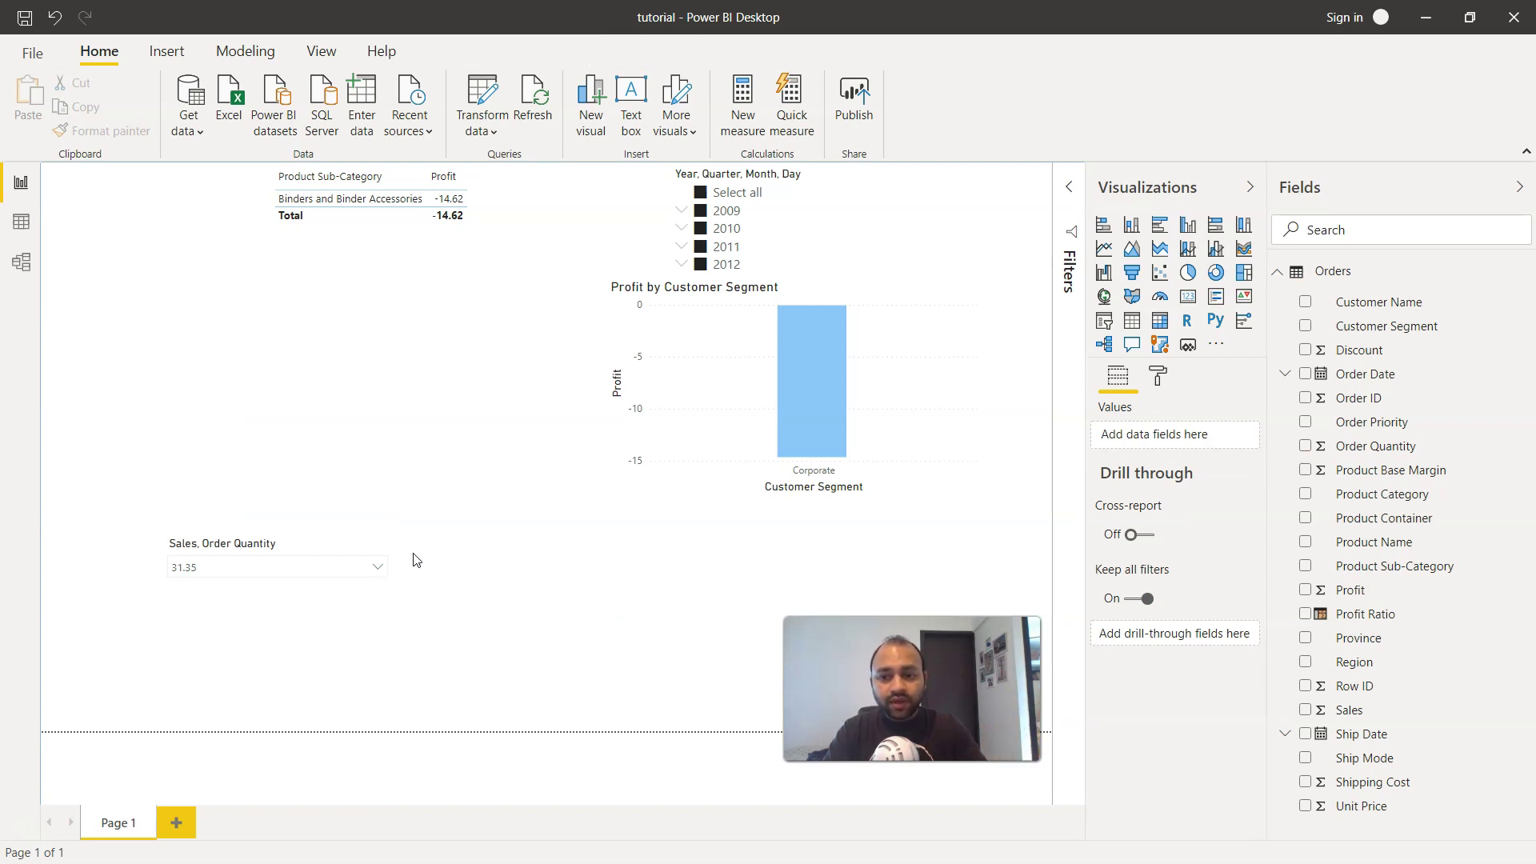
In Selection controls, leave Single select off and turn on Show "Select all" option.
mouse_move(277, 558)
left_click(373, 601)
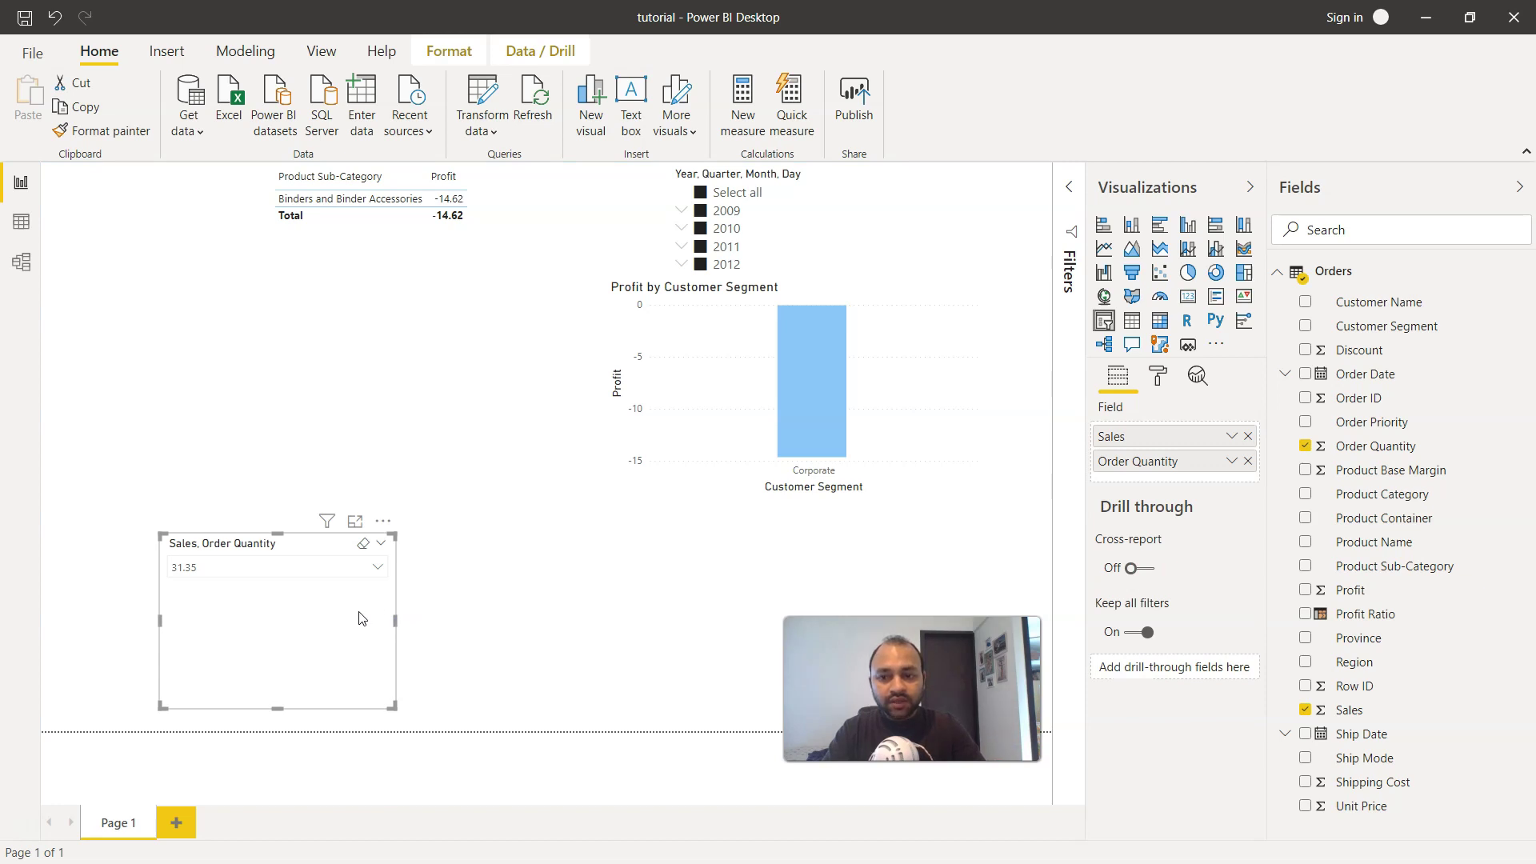
left_click(1157, 379)
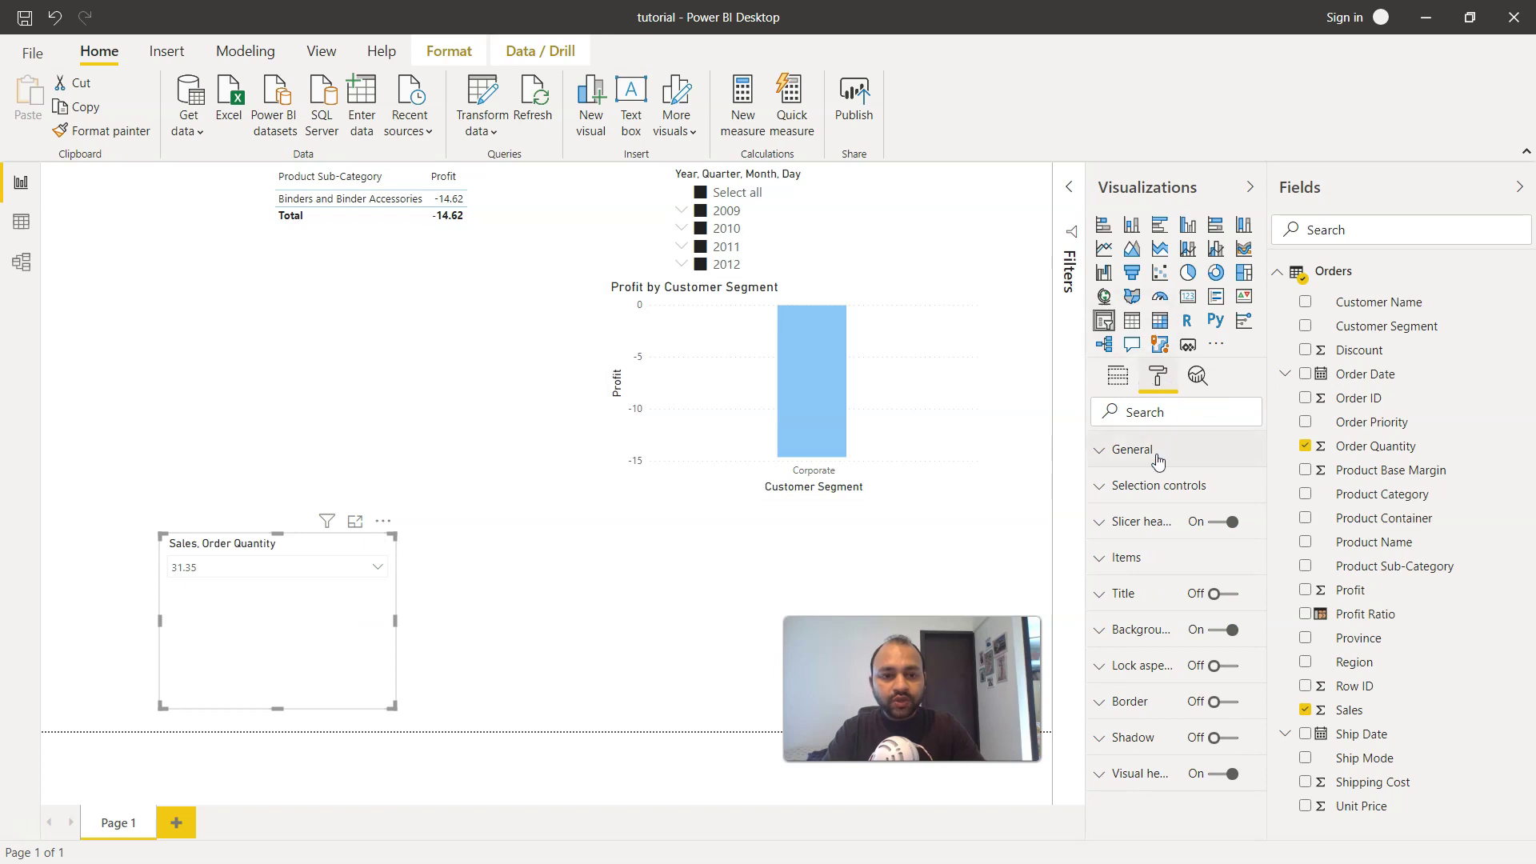
left_click(1145, 528)
scroll(1164, 623, "down", 2)
scroll(1164, 623, "up", 2)
left_click(1105, 485)
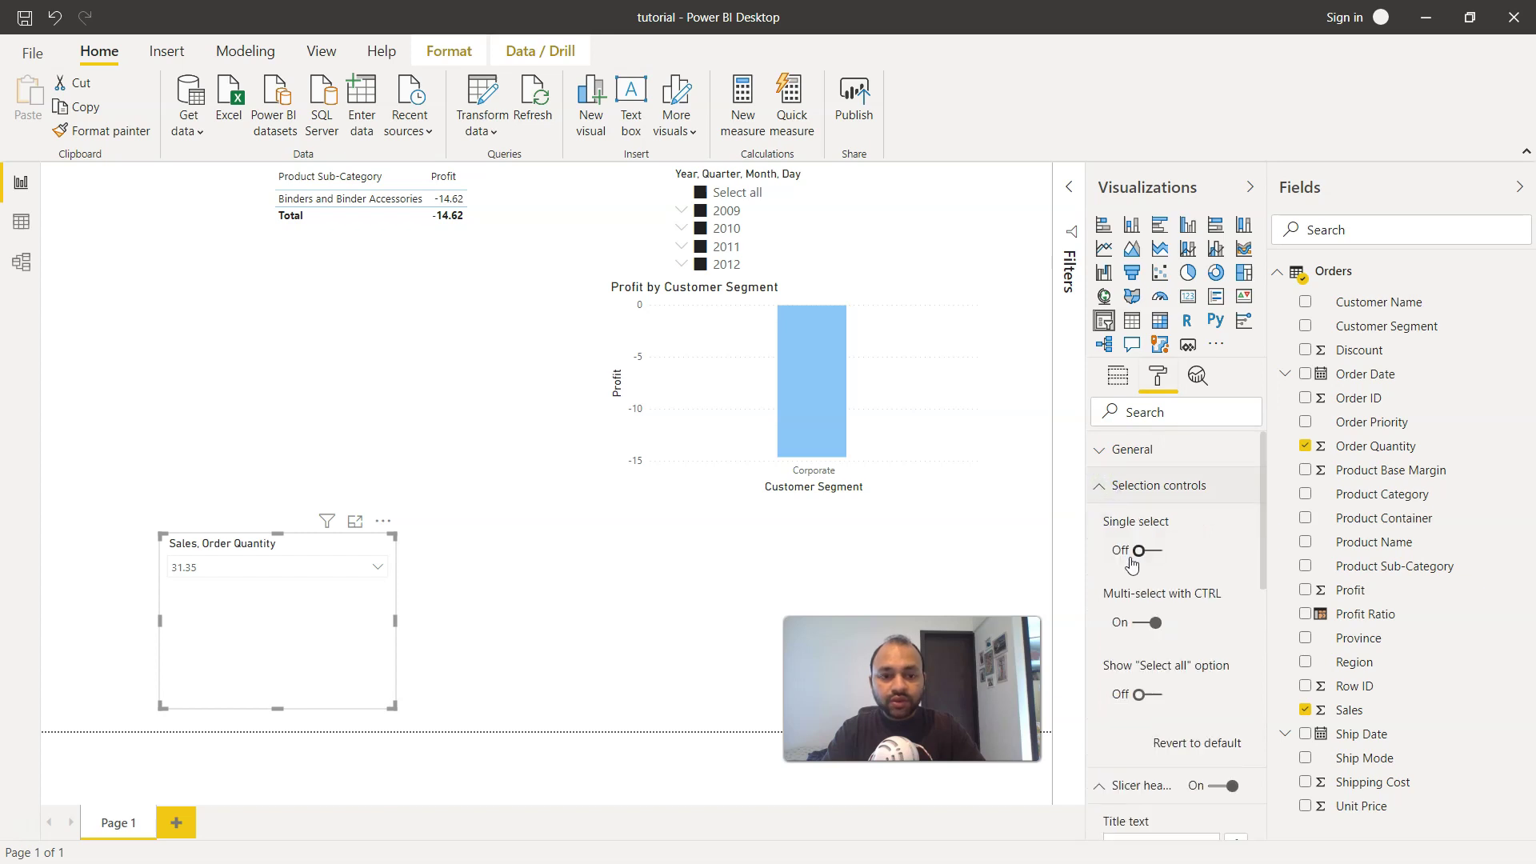
scroll(1130, 560, "down", 1)
left_click(1146, 511)
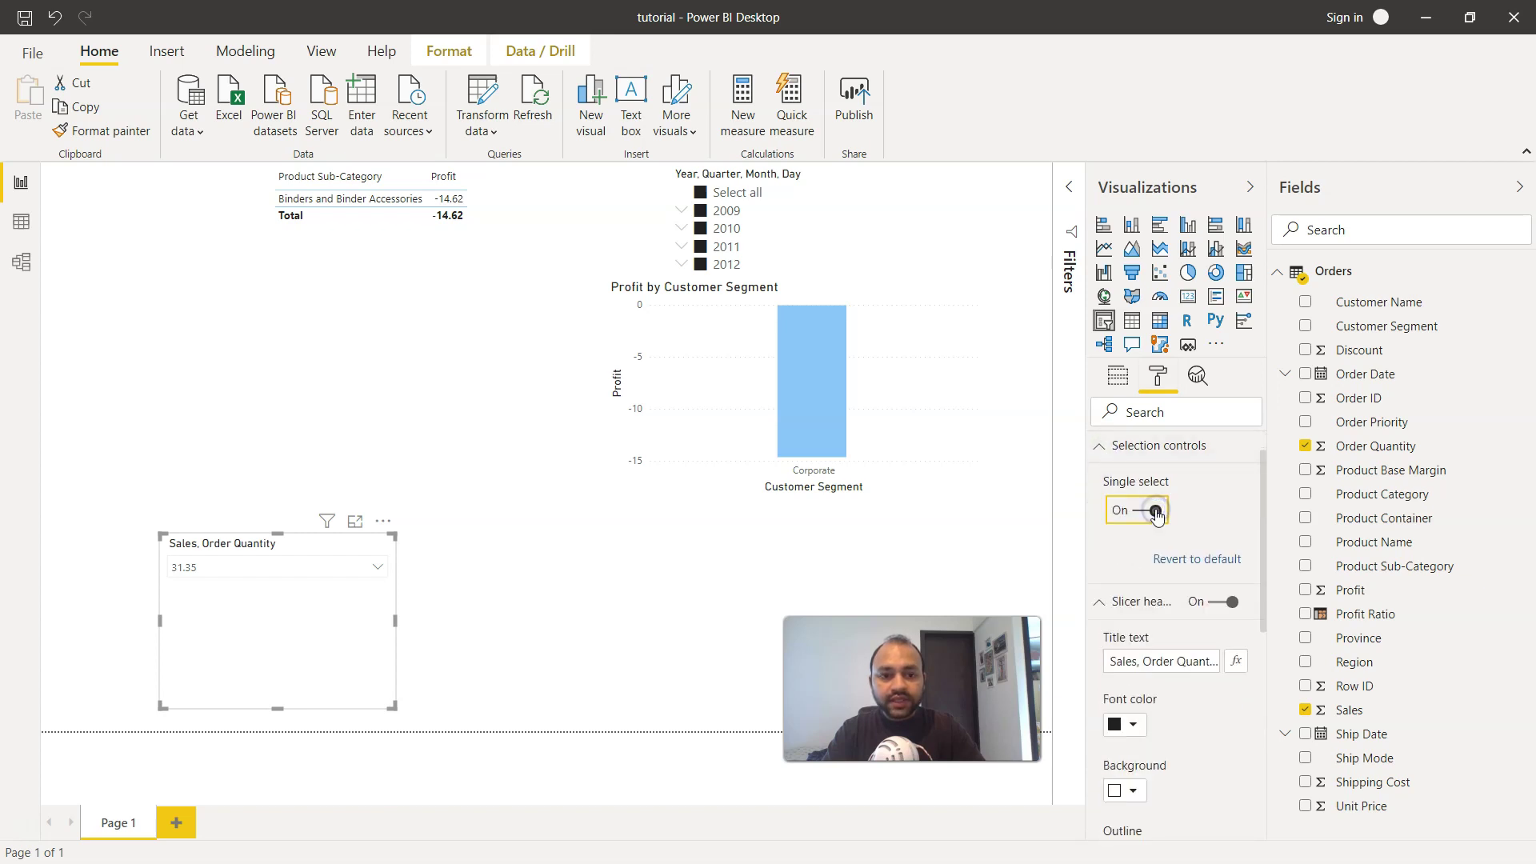
left_click(1149, 512)
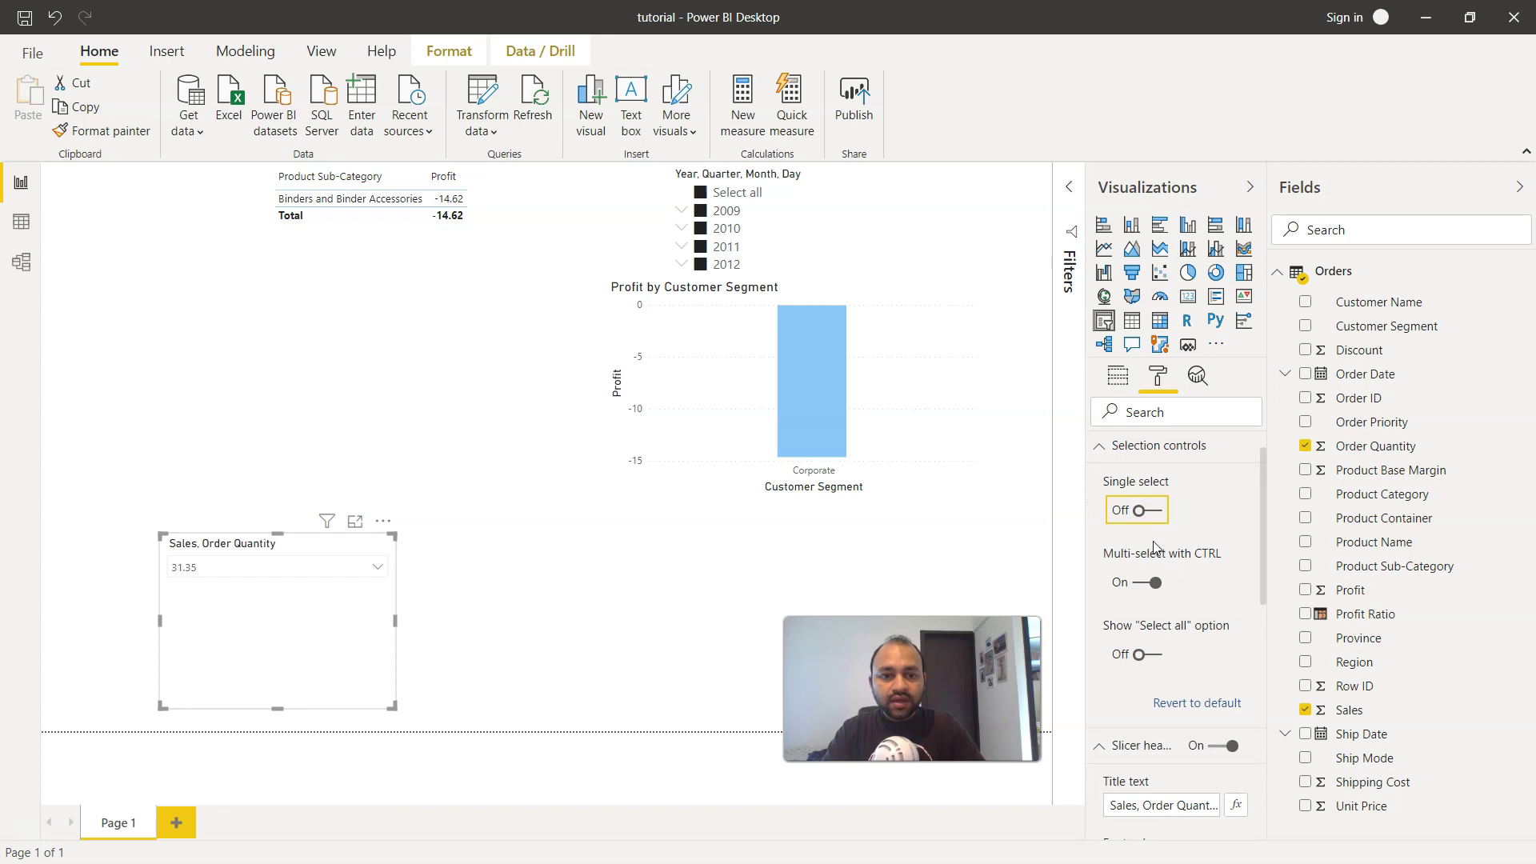
left_click(1145, 655)
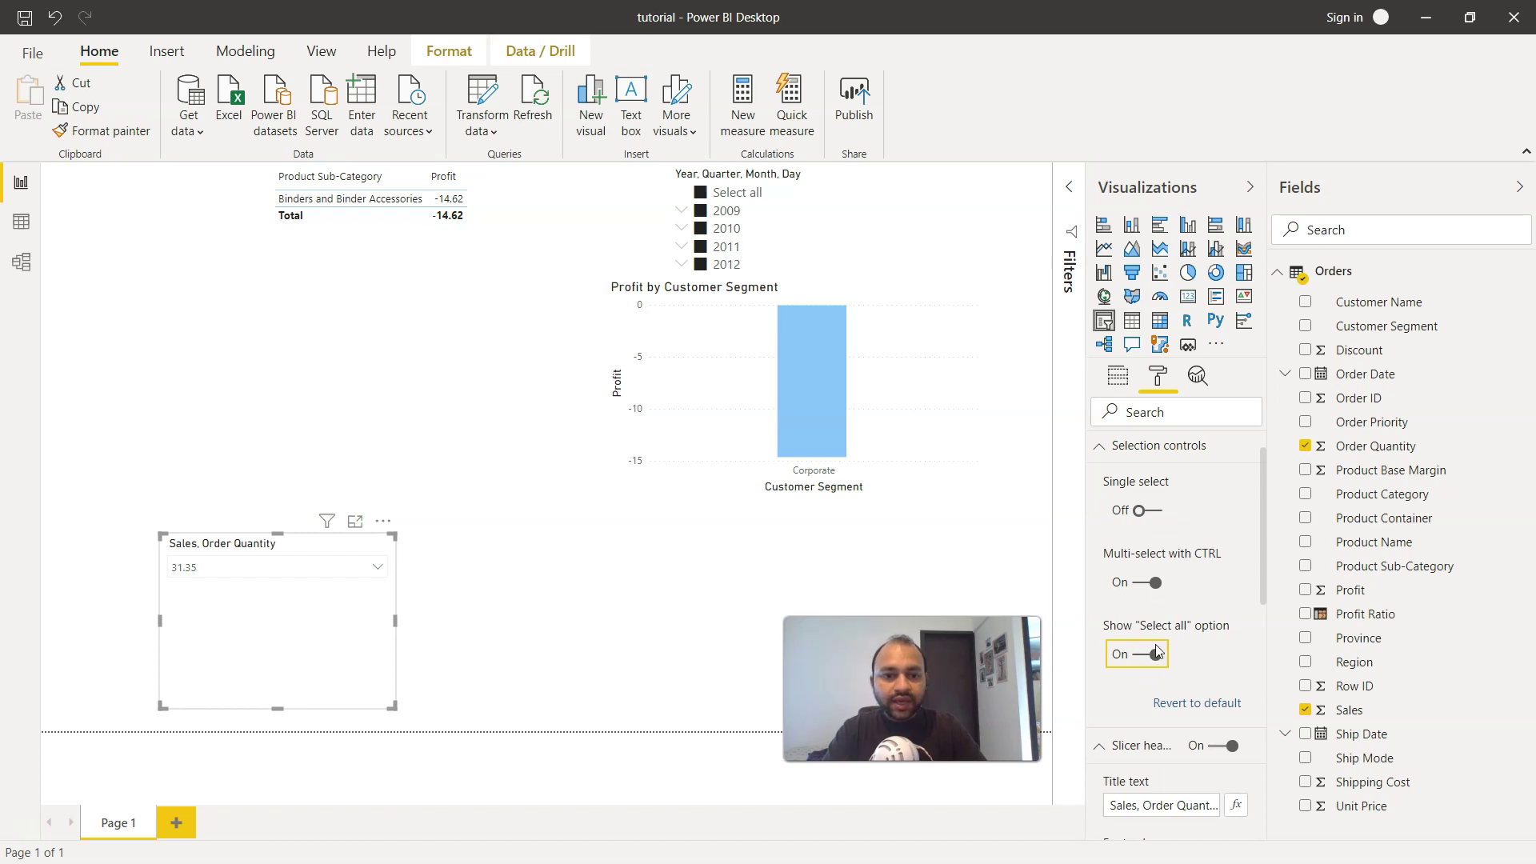
scroll(1154, 661, "down", 3)
scroll(1154, 666, "down", 3)
scroll(1155, 673, "down", 3)
scroll(1155, 680, "down", 3)
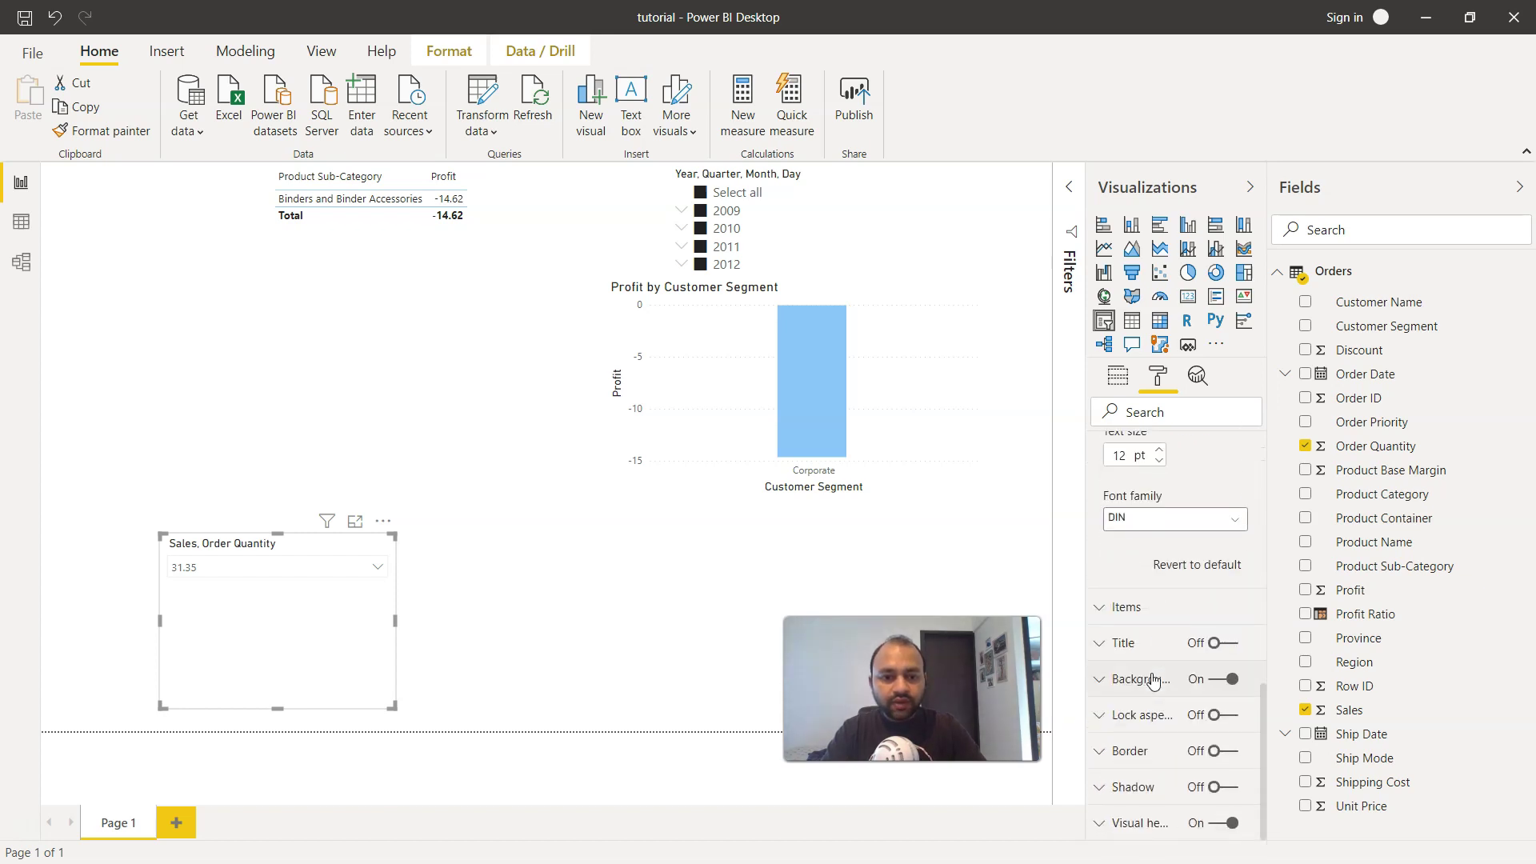